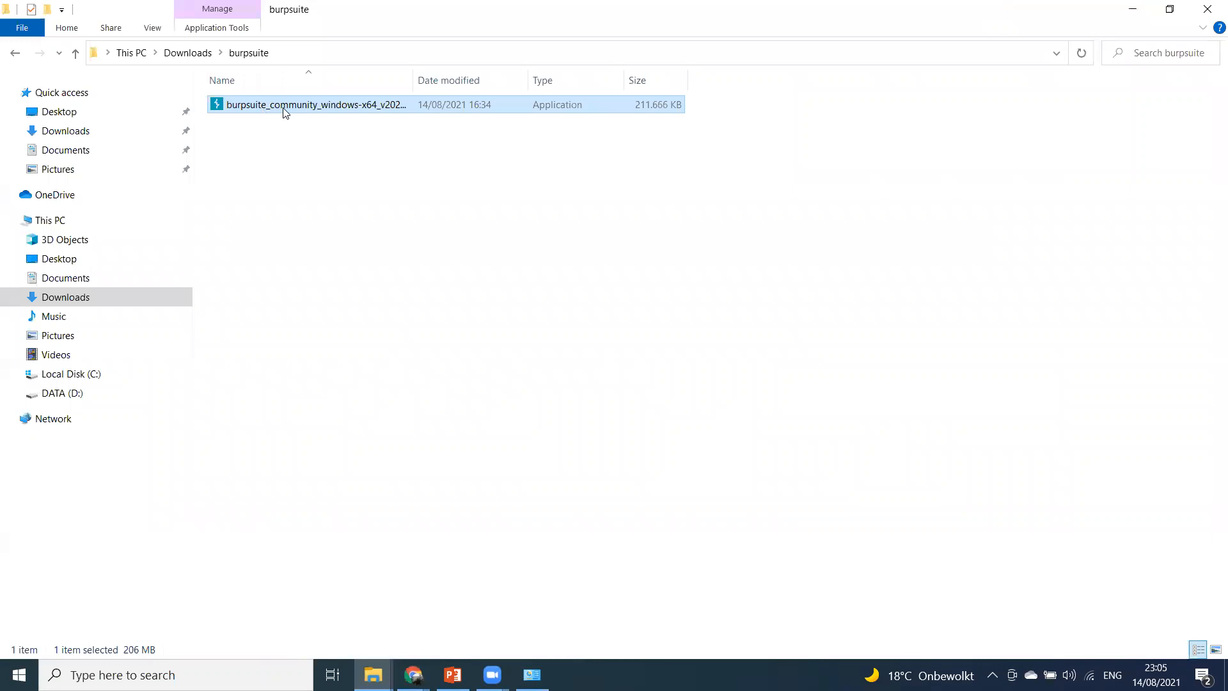
Install Burp Suite Community Edition 2021.8.1 from the downloaded installer, keeping the default destination directory, and close the finished setup wizard.
double_click(286, 113)
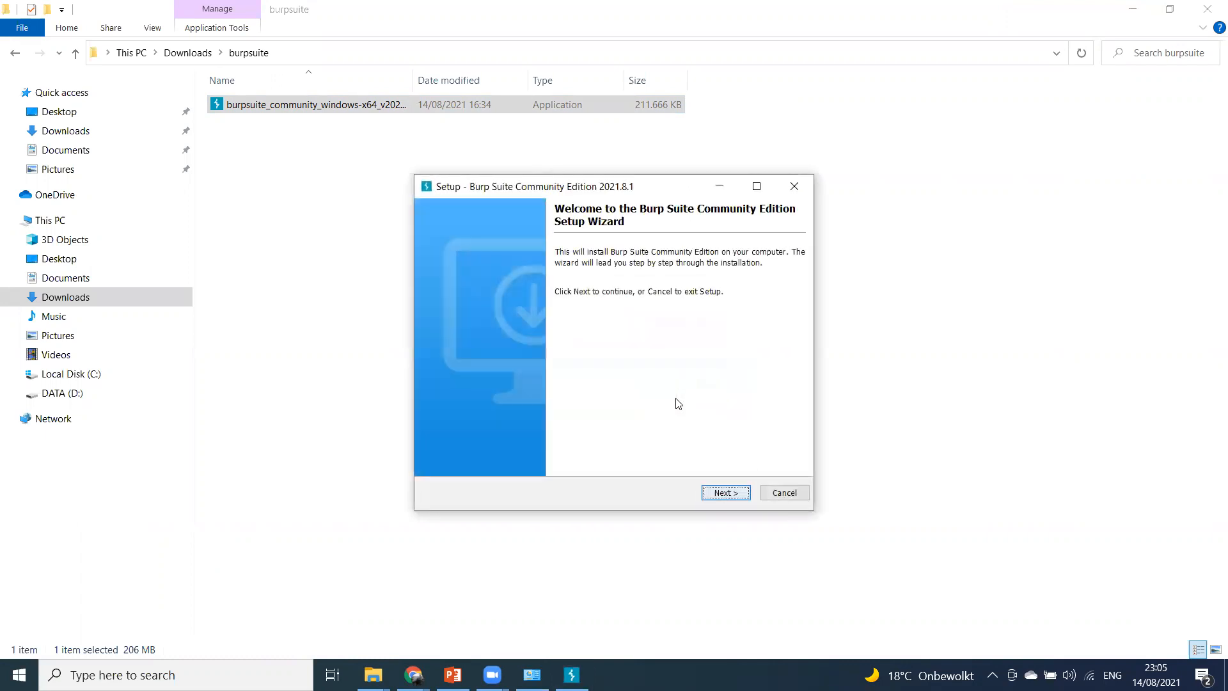
click(721, 494)
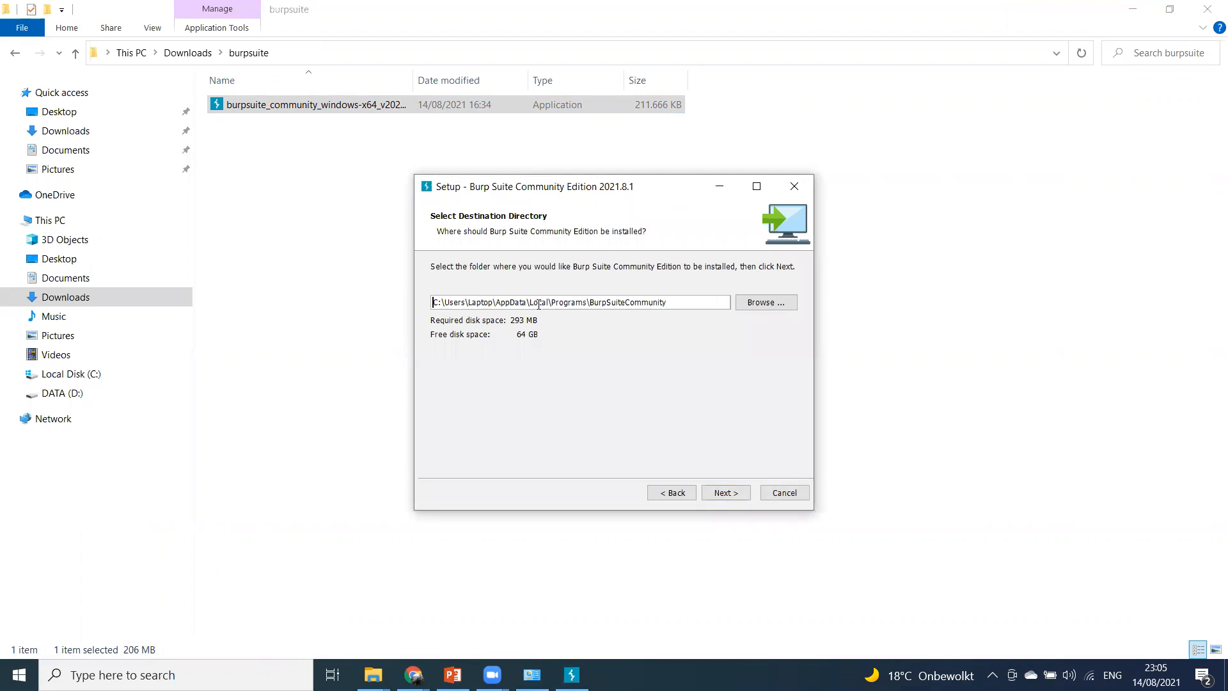
click(729, 490)
click(727, 492)
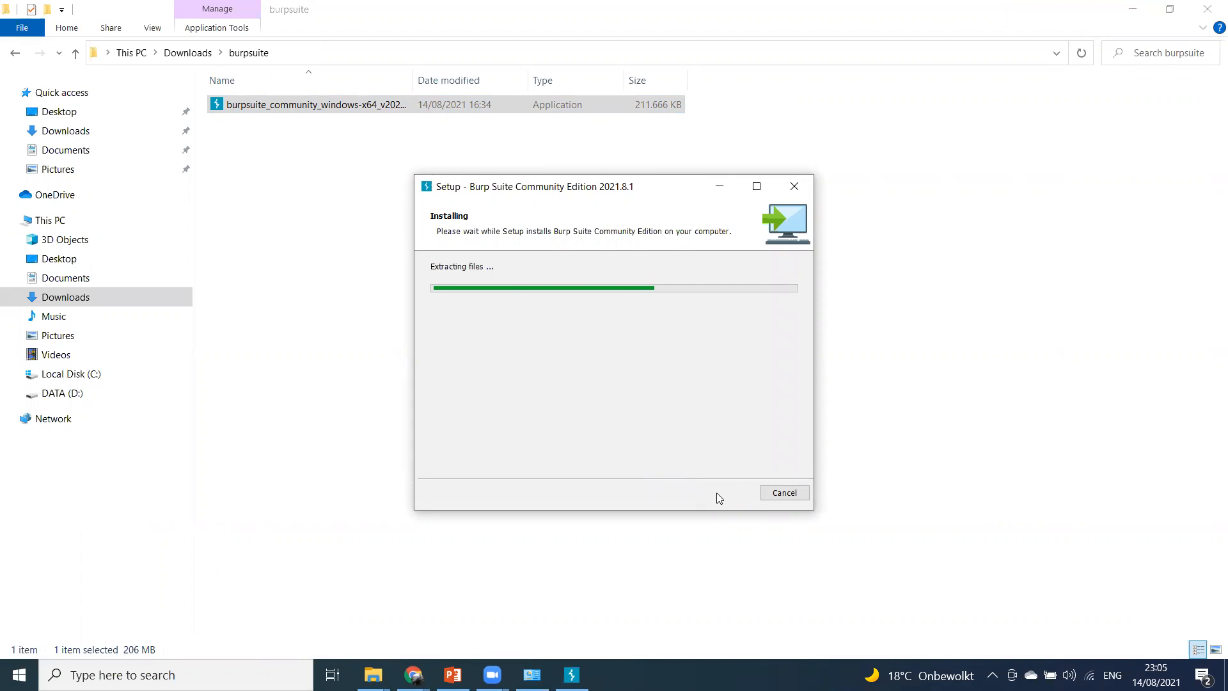
key(alt+Tab)
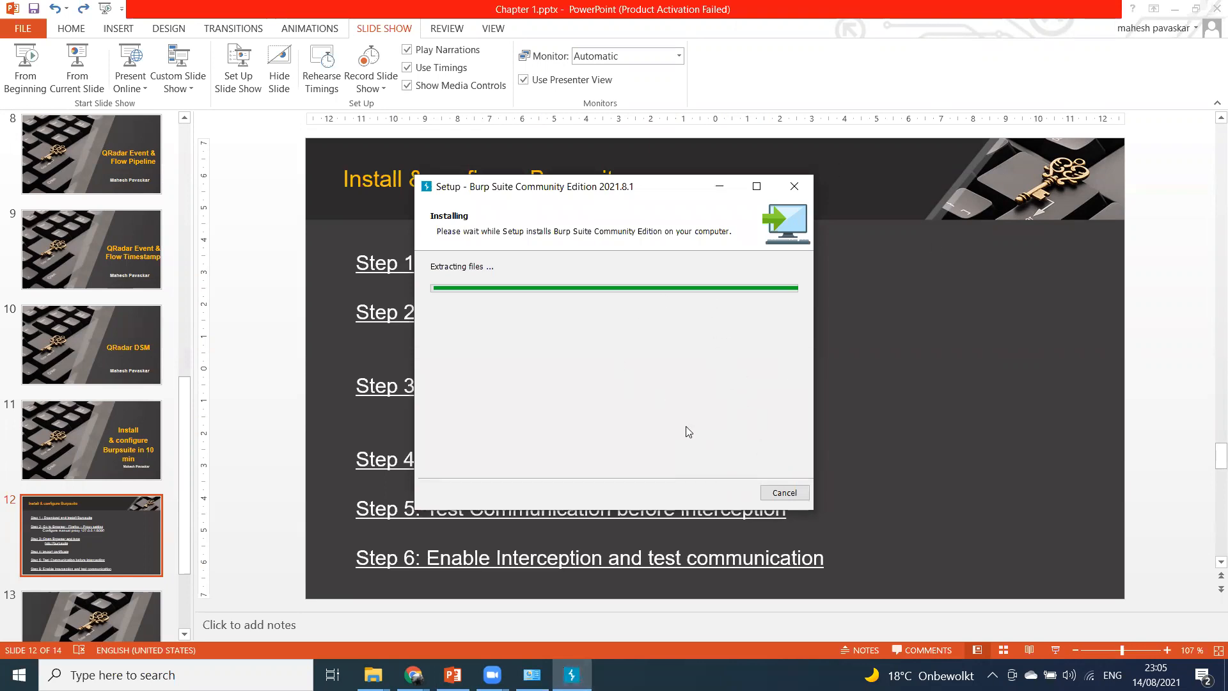
click(785, 491)
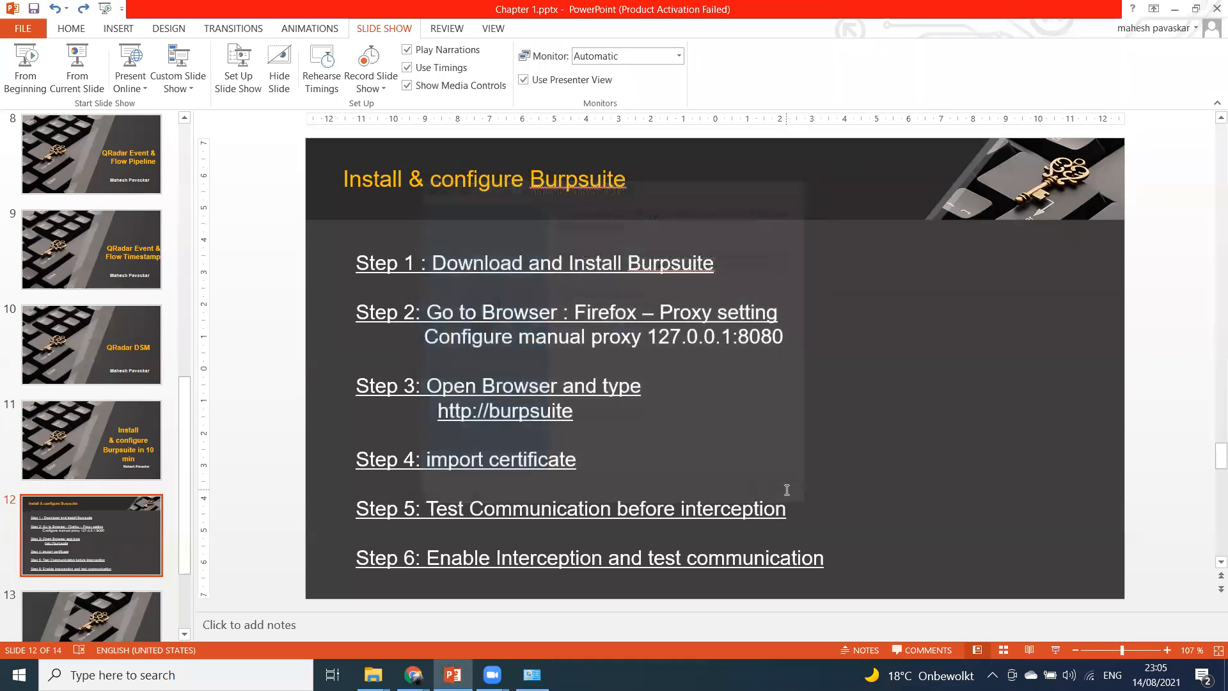
Launch Burp Suite Community Edition and start a temporary project using Burp defaults.
click(160, 675)
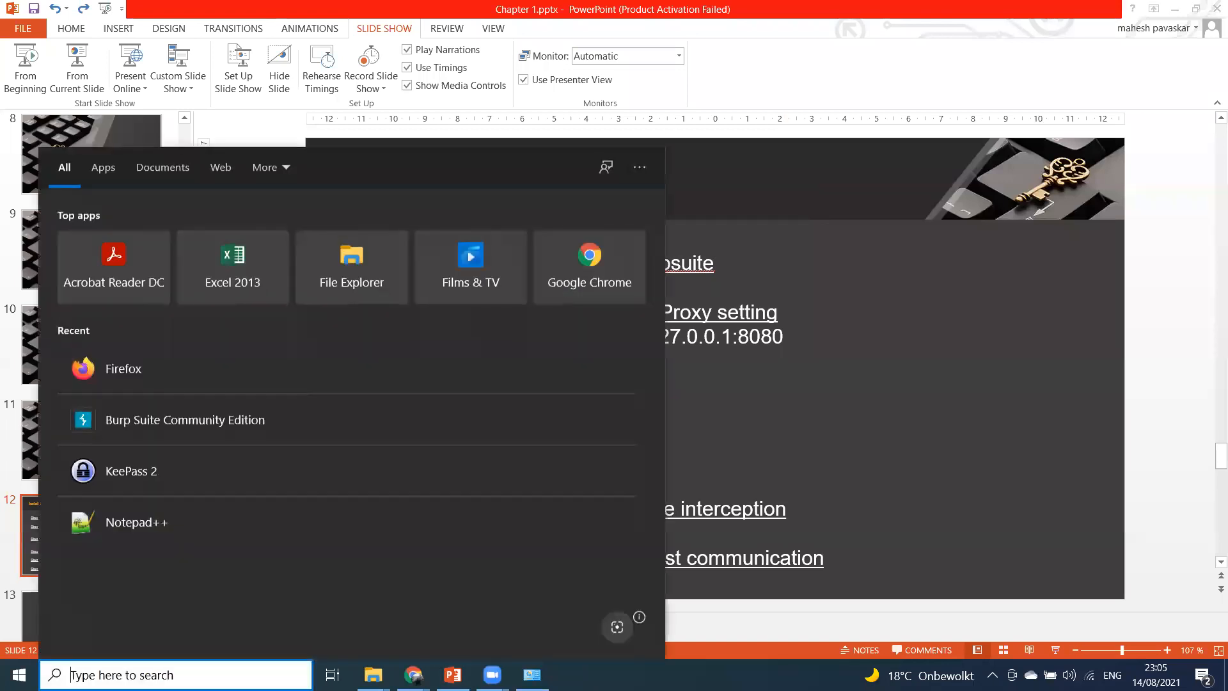
text(bu)
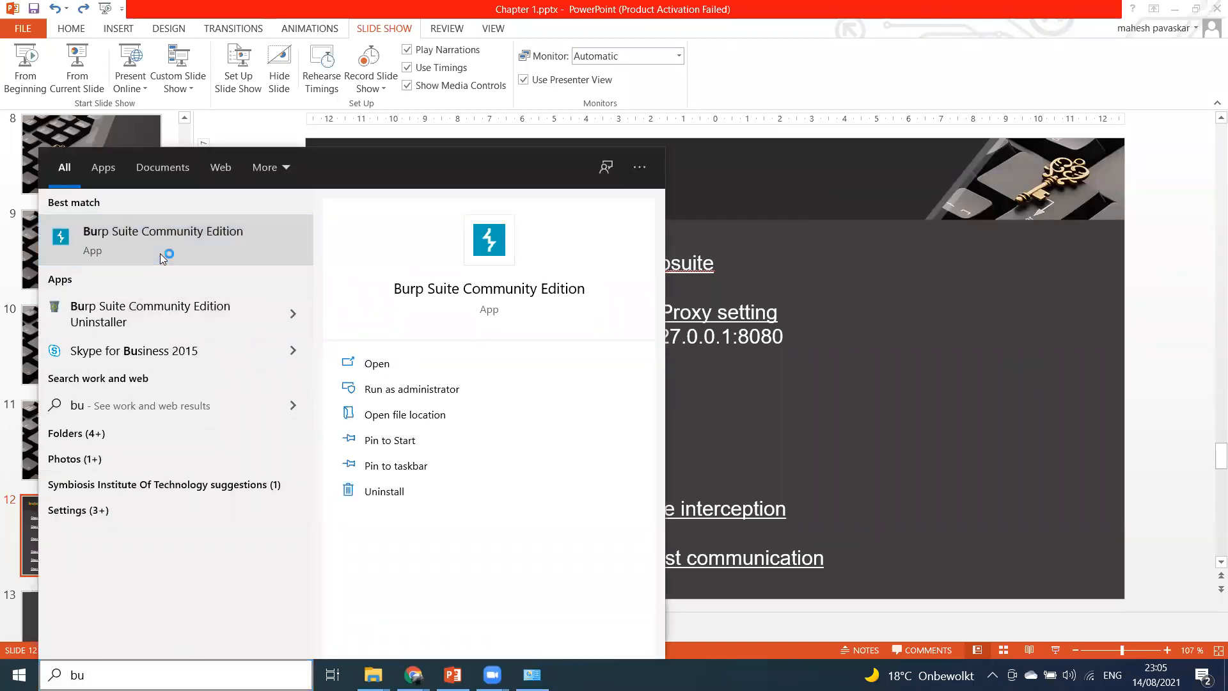
click(160, 259)
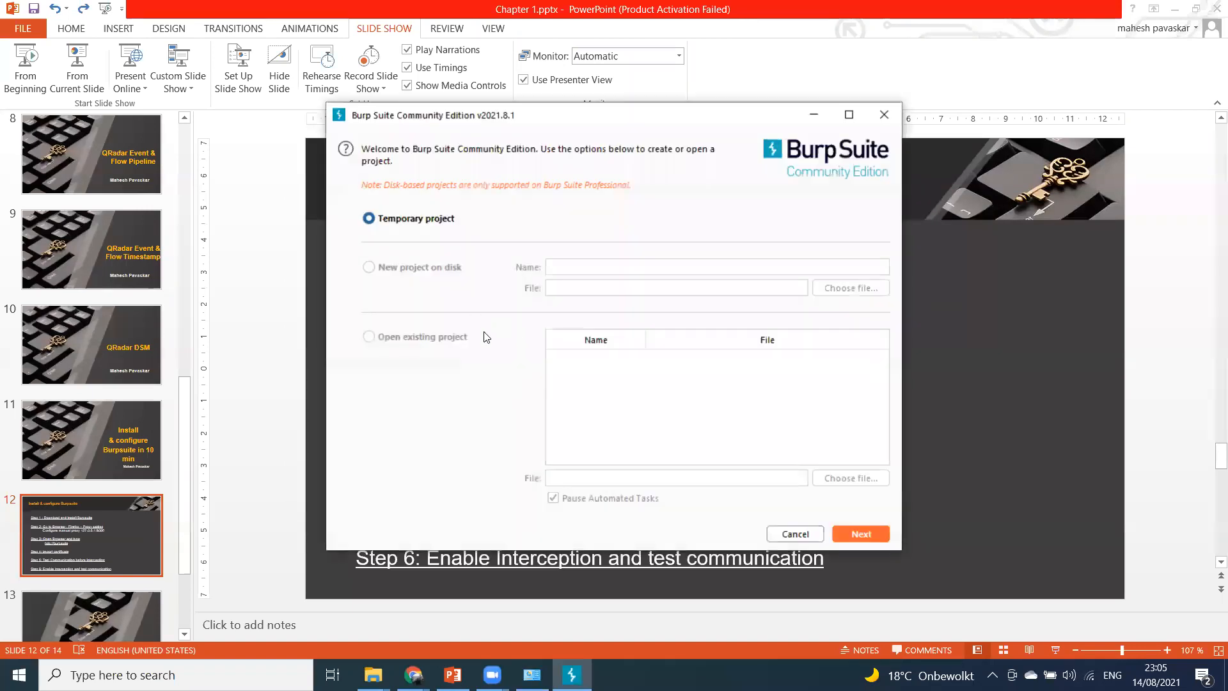
click(862, 534)
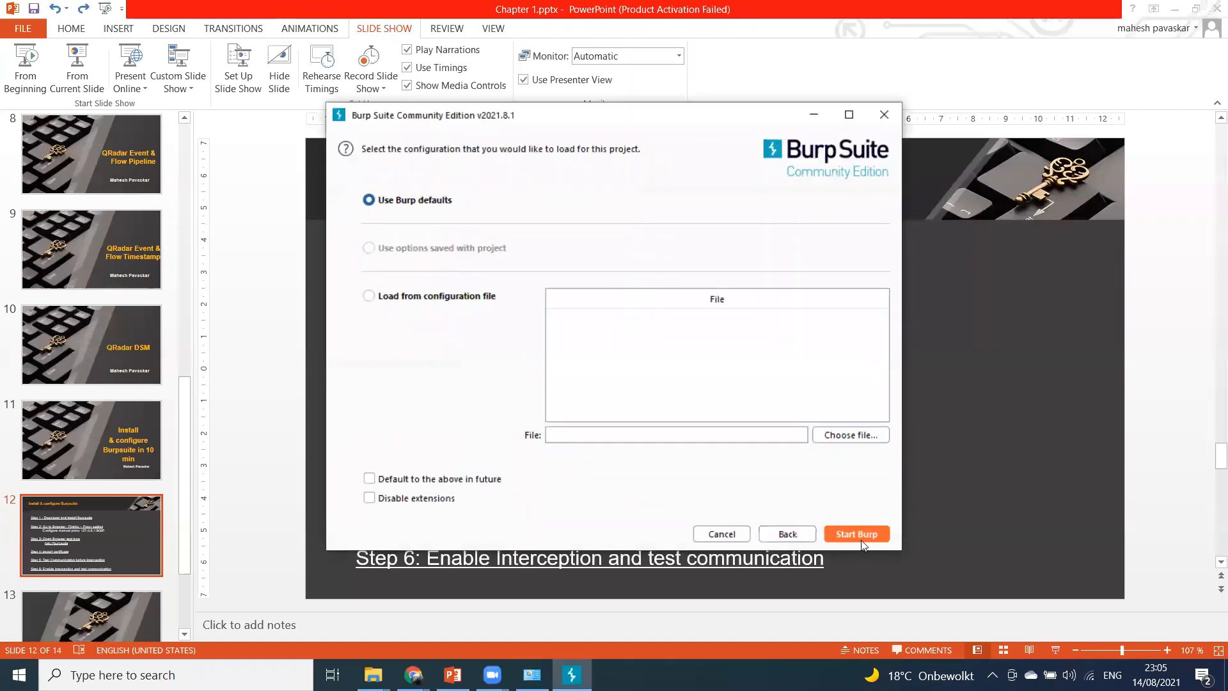
click(863, 535)
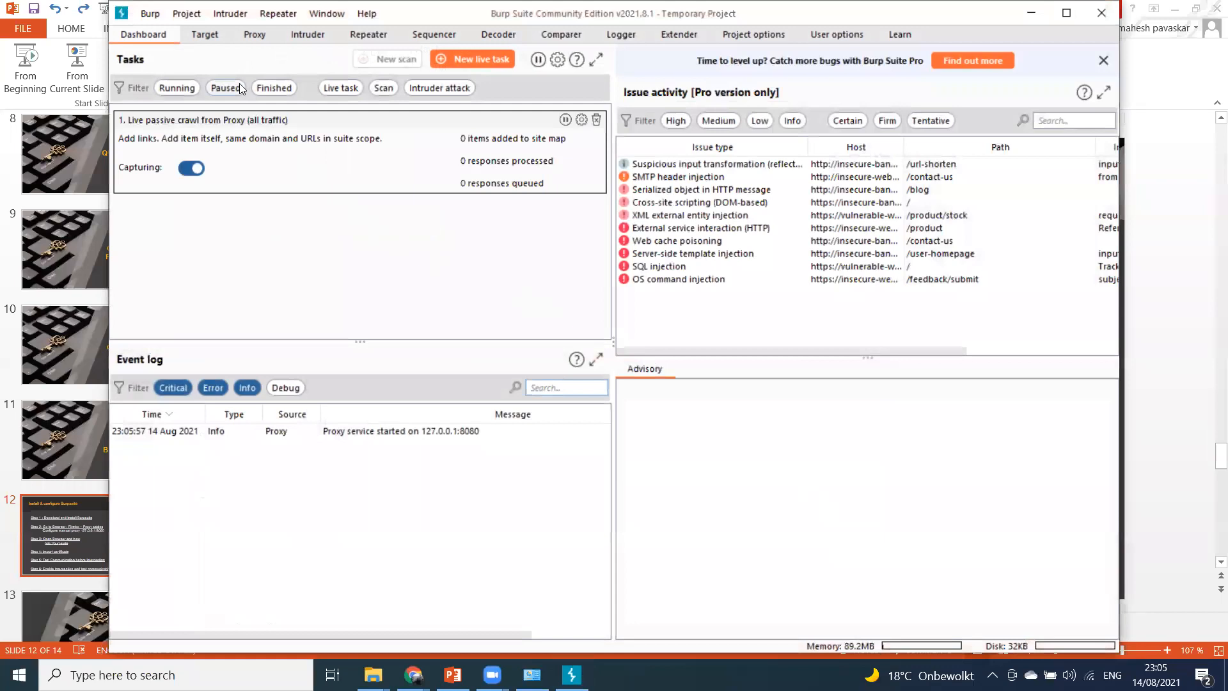
Maximize the Burp Suite window and examine the proxy listener's interface address and port in the Proxy options.
click(255, 36)
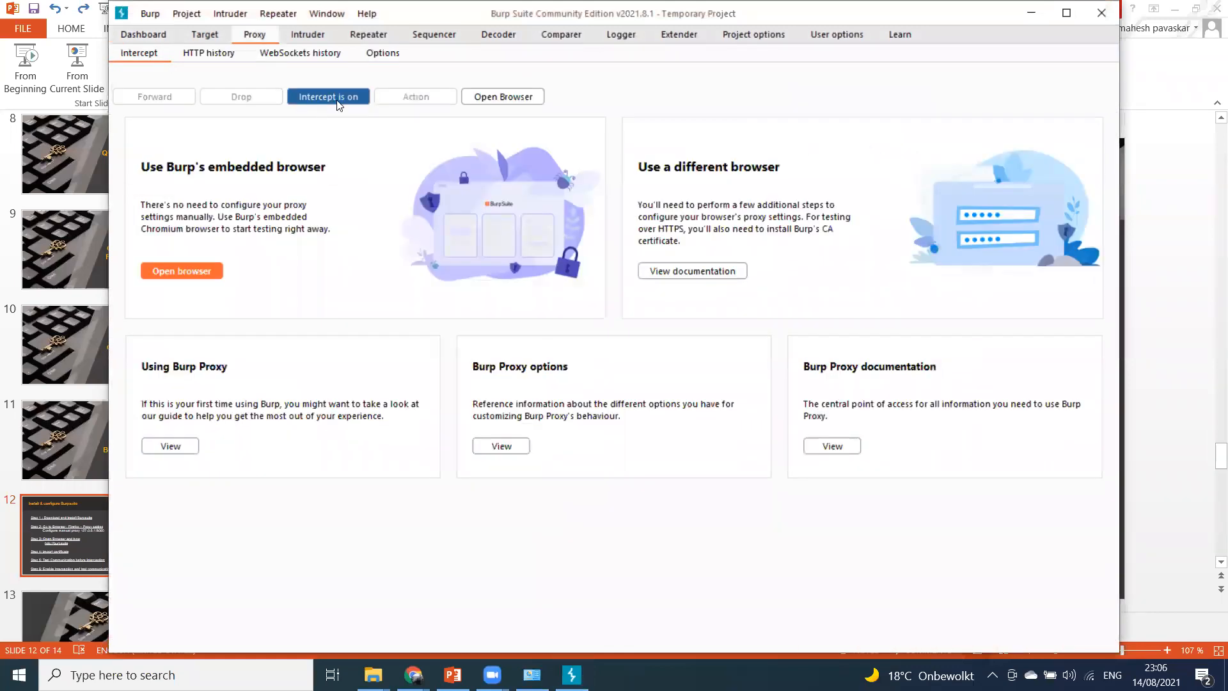
click(1067, 12)
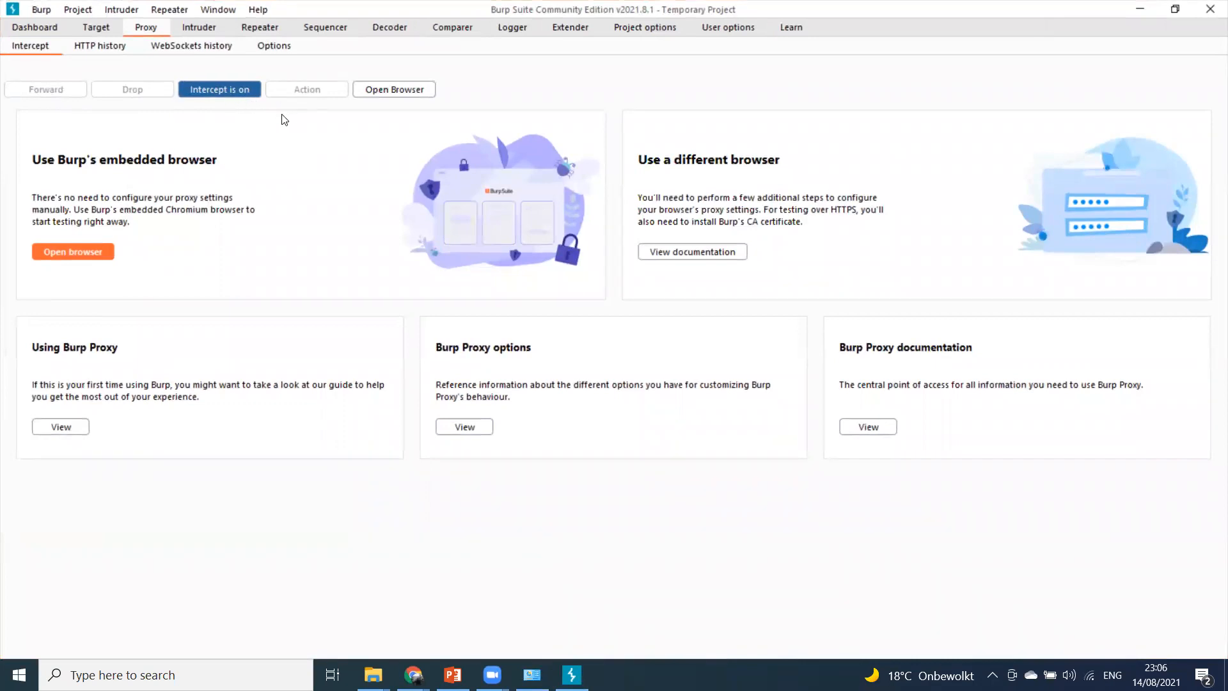
click(271, 48)
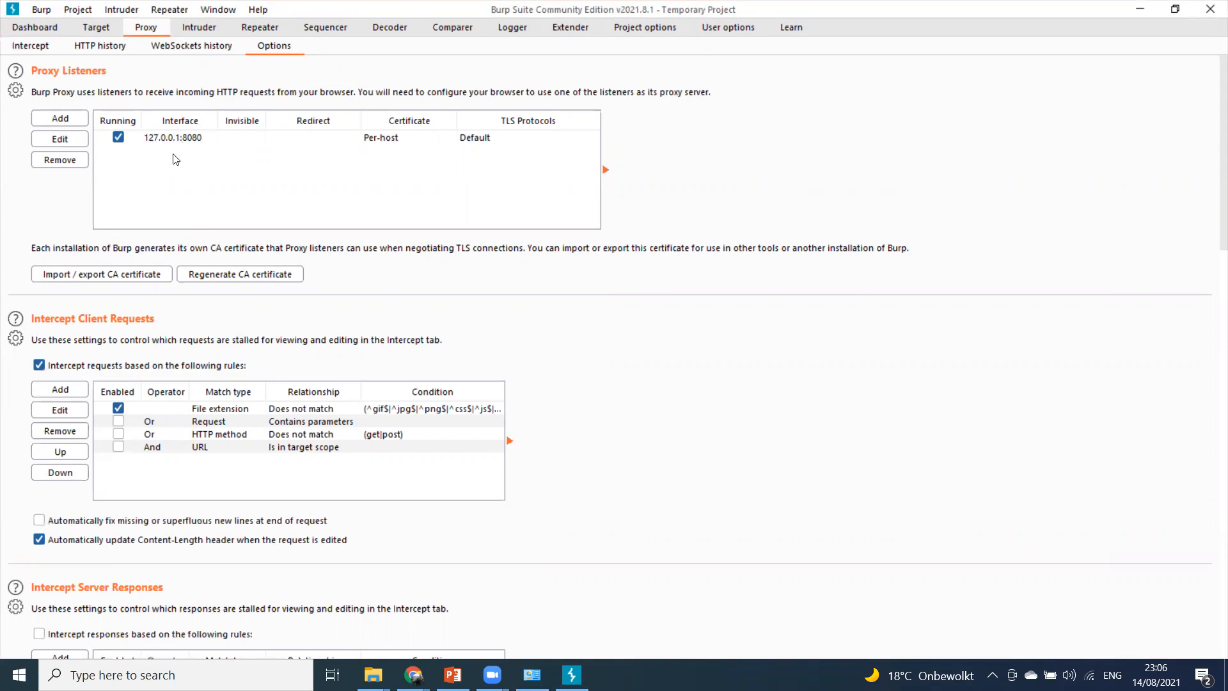
Check the browser proxy step on the PowerPoint setup slide, then launch Firefox and bring its window to the front.
click(453, 675)
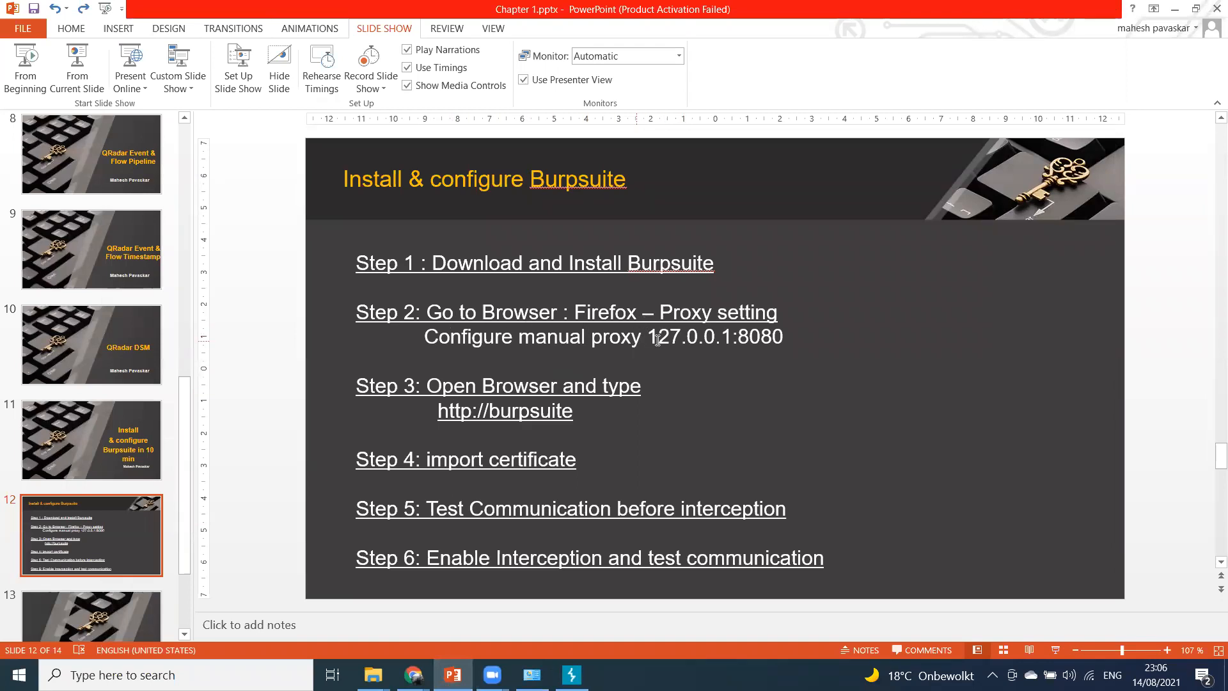
click(160, 675)
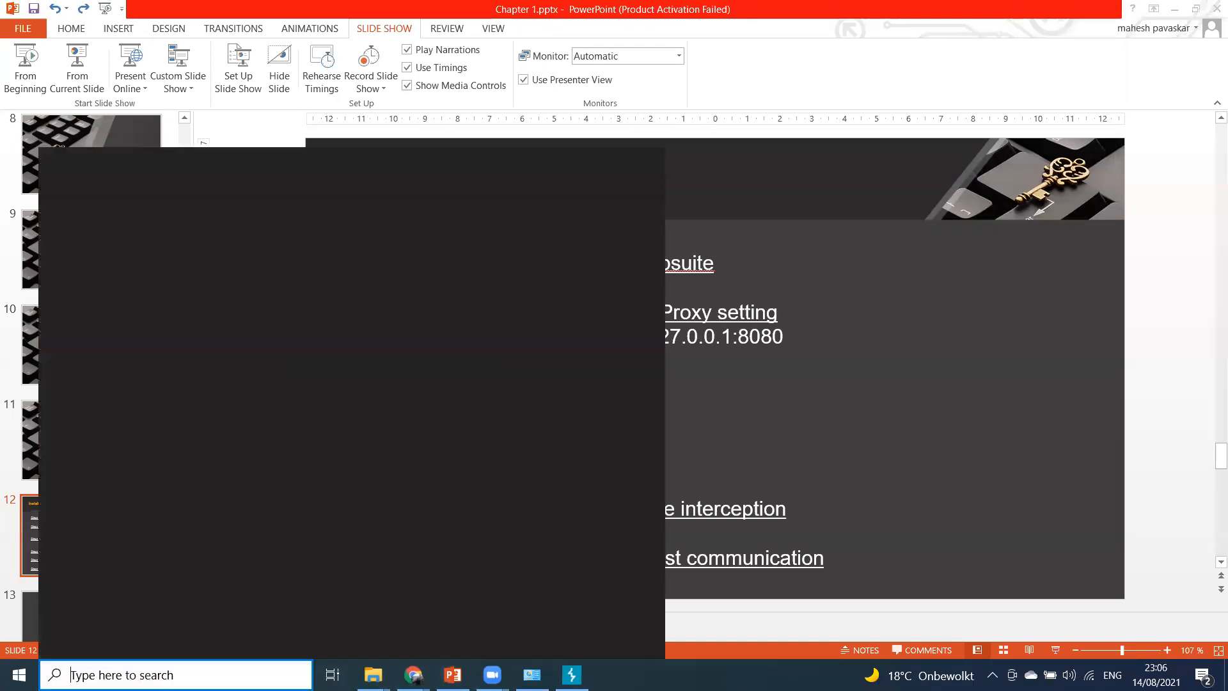
text(fire)
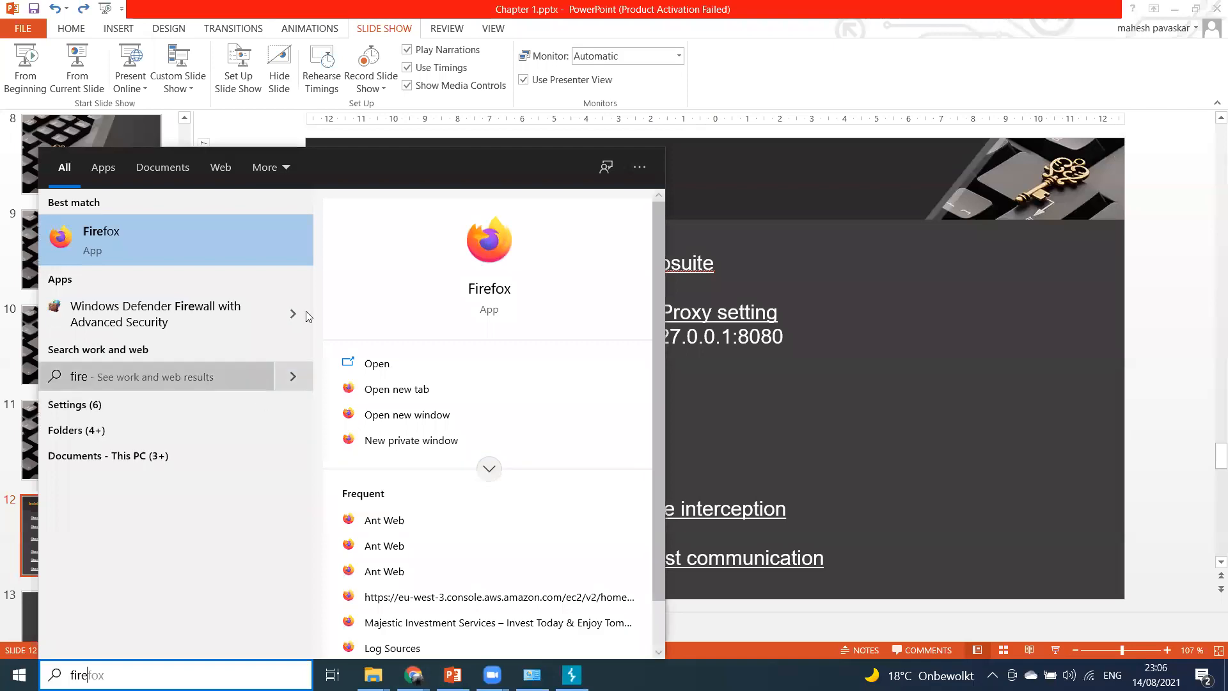
click(185, 233)
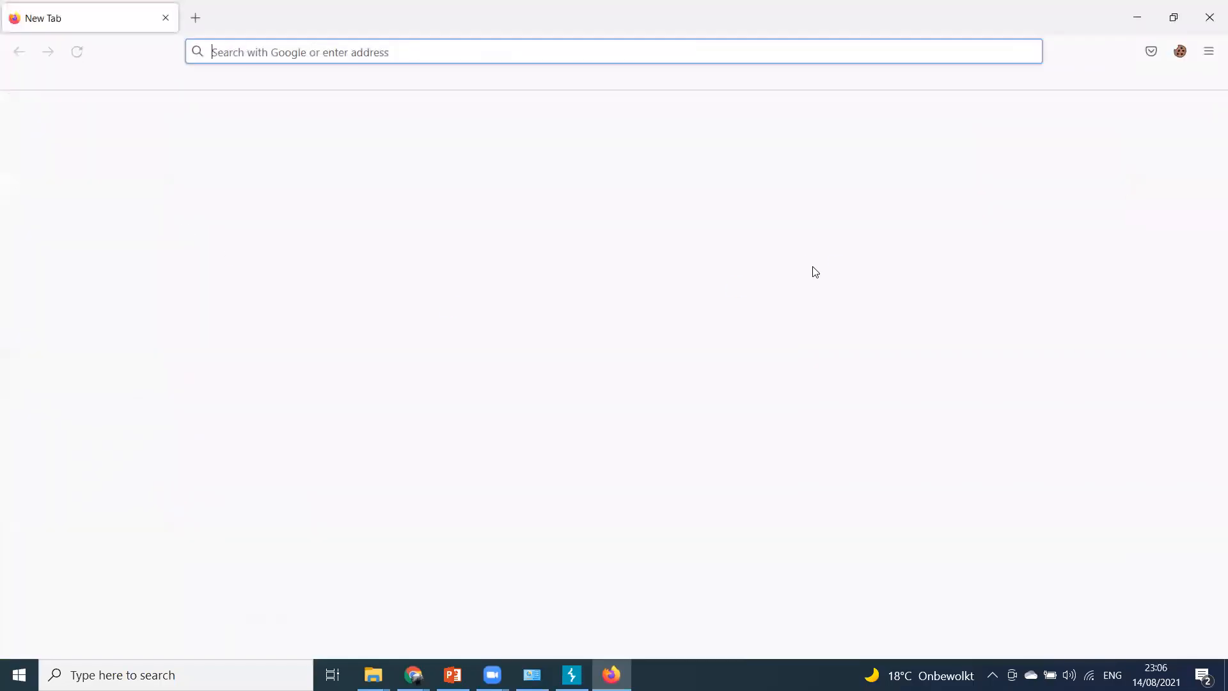
key(alt+Tab)
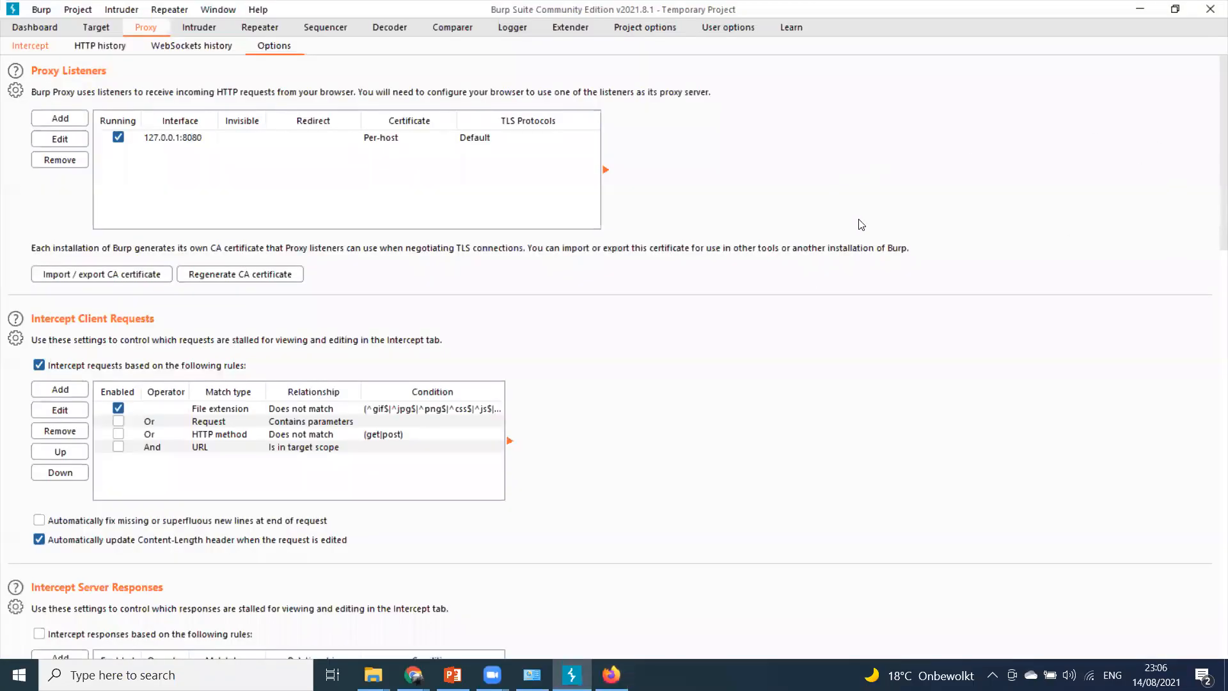
click(611, 675)
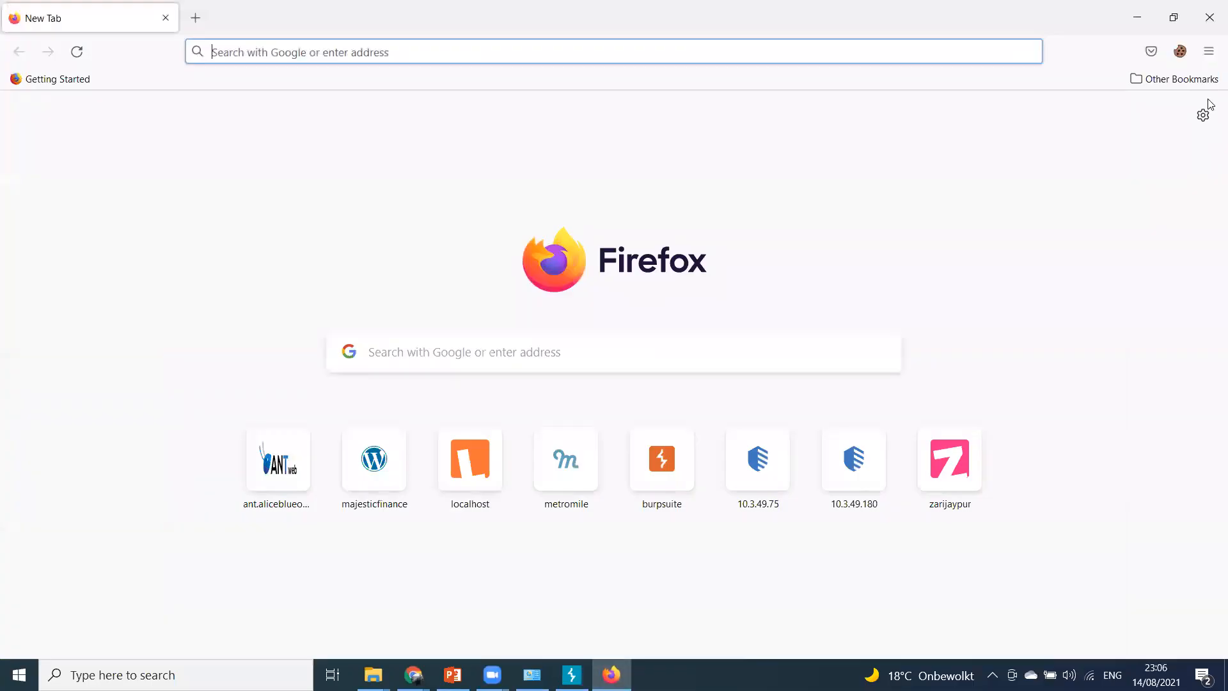
Find the proxy options by searching Firefox's settings for "prox" and open the network connection settings.
click(1209, 51)
click(1050, 452)
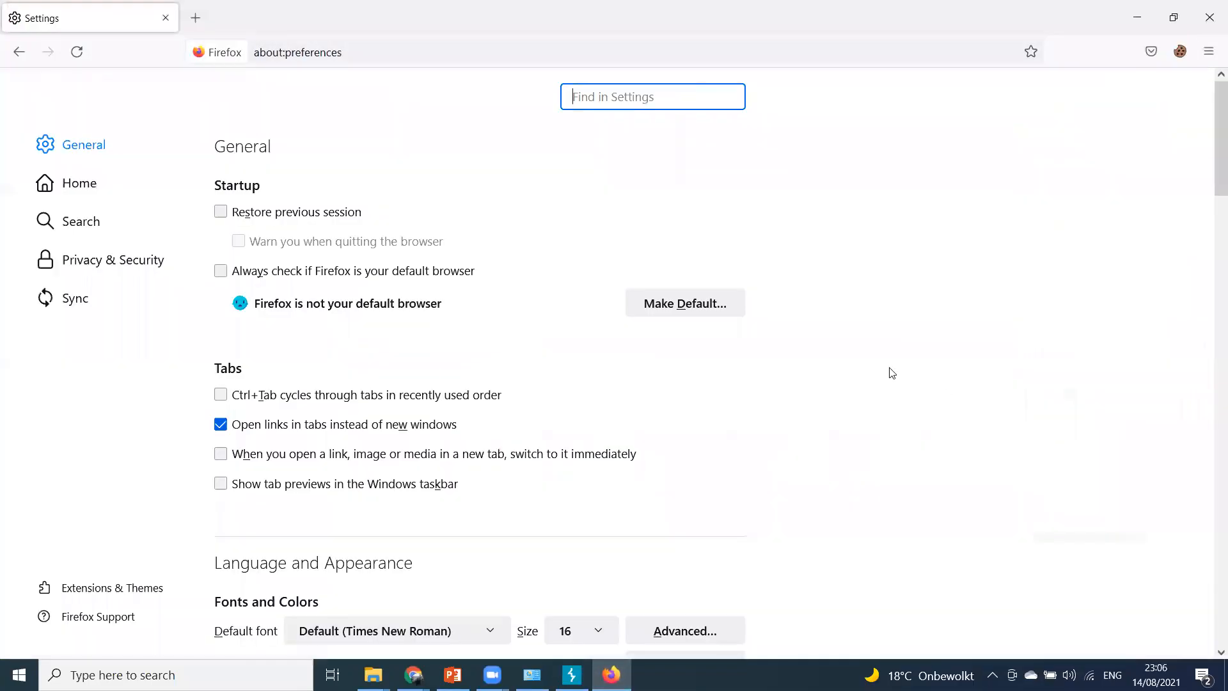
text(prox)
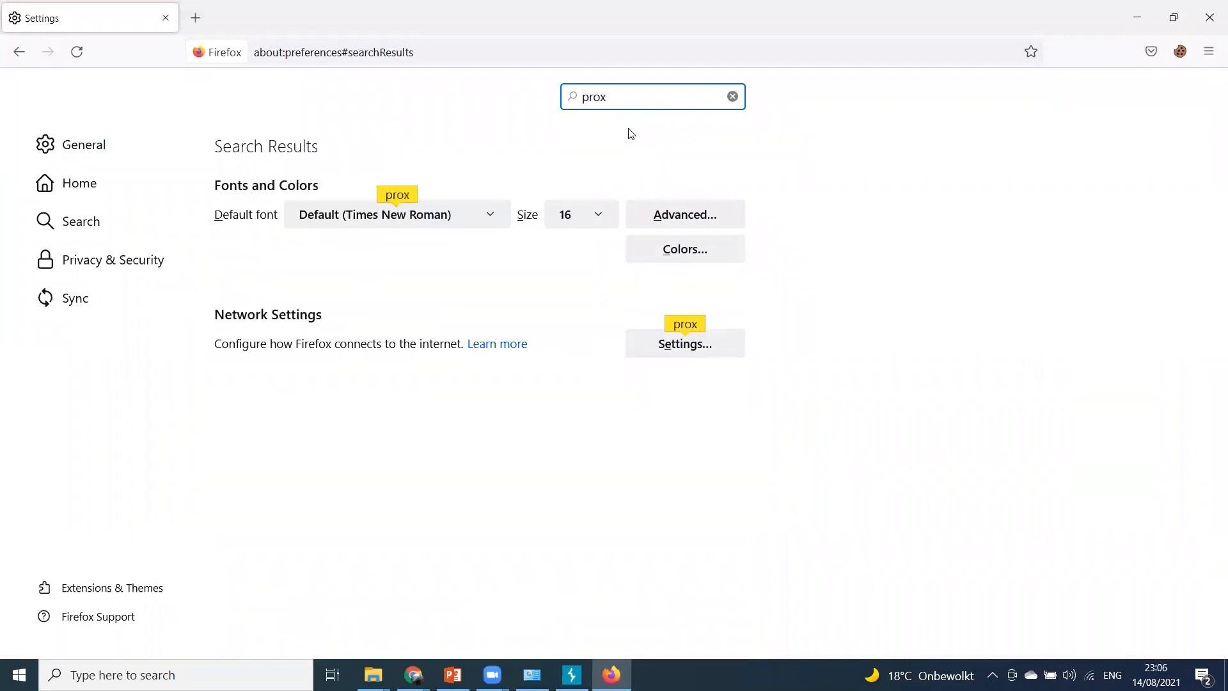
click(659, 346)
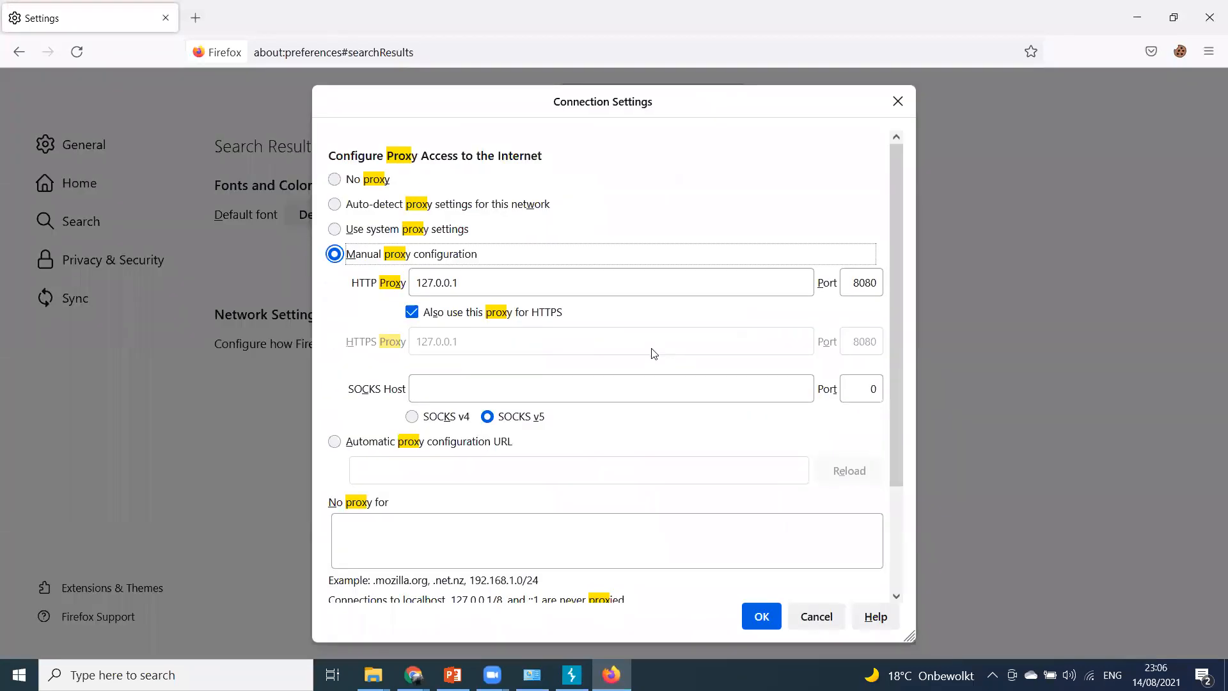
Select manual proxy configuration with HTTP proxy 127.0.0.1 on port 8080, also used for HTTPS, and save the connection settings.
click(339, 182)
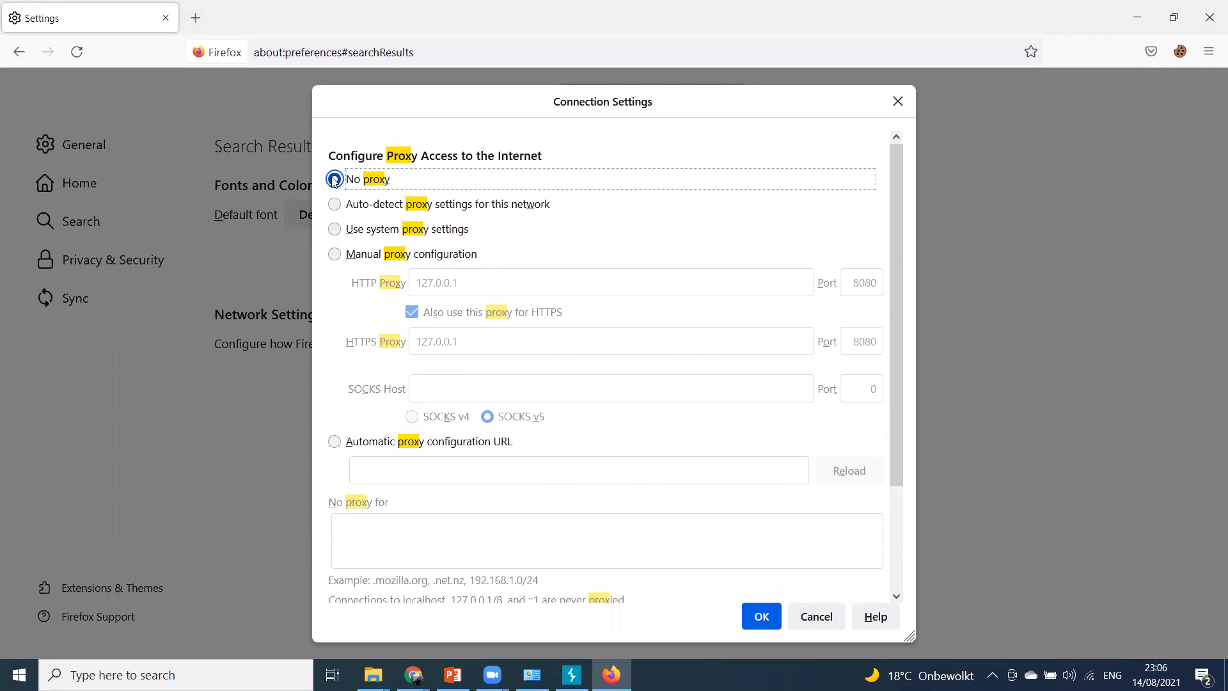
click(334, 255)
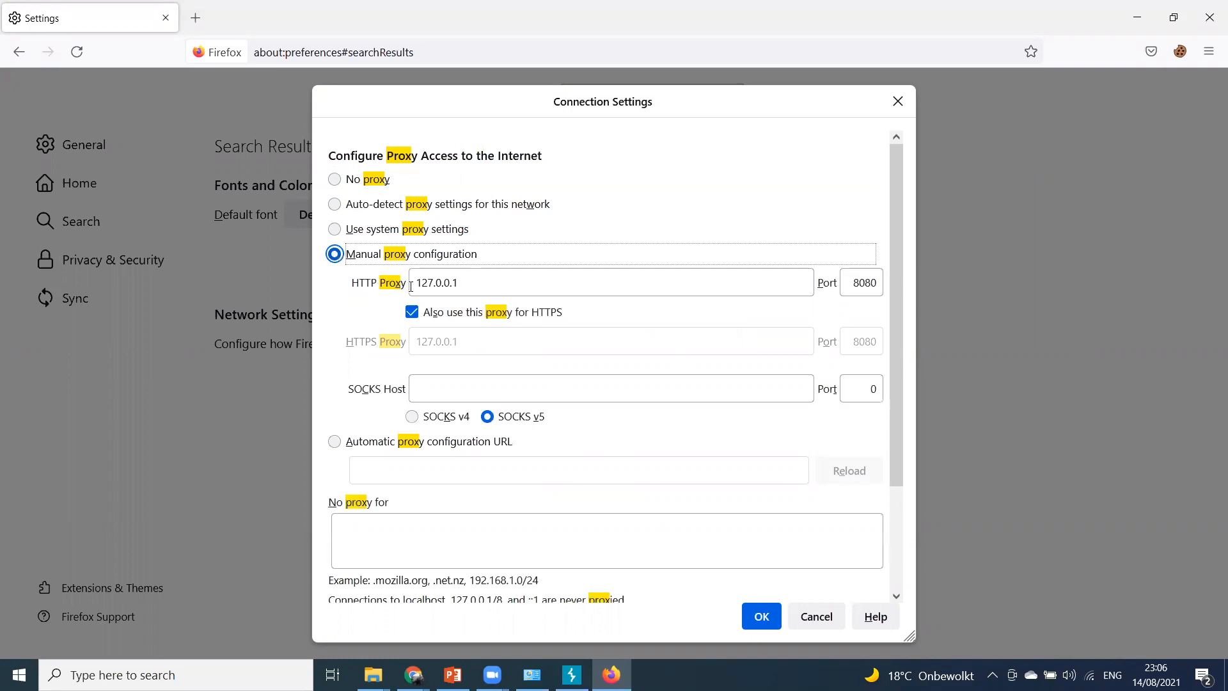
click(373, 283)
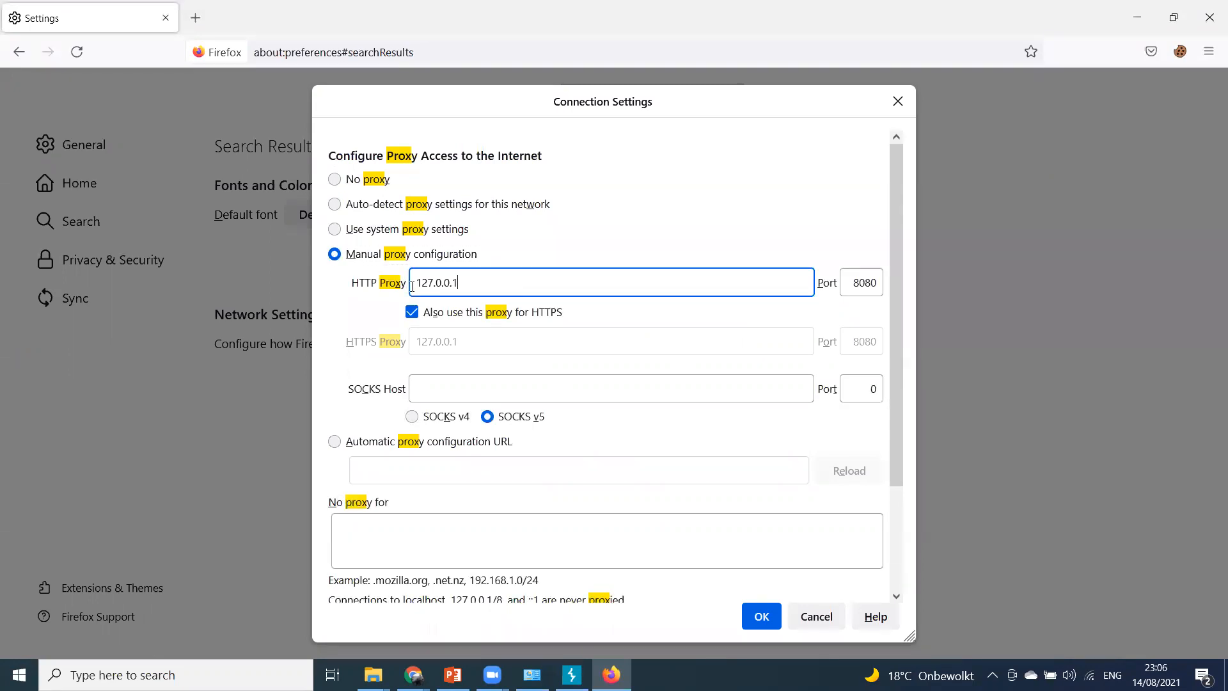
double_click(865, 282)
click(425, 315)
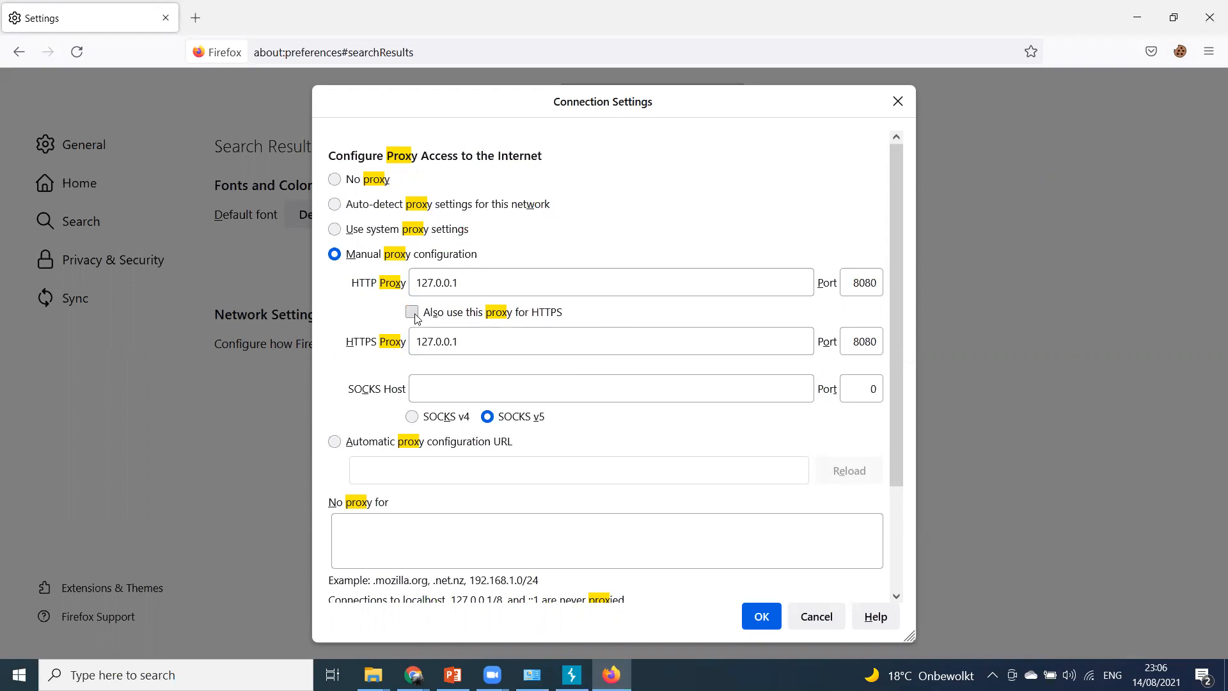
click(413, 315)
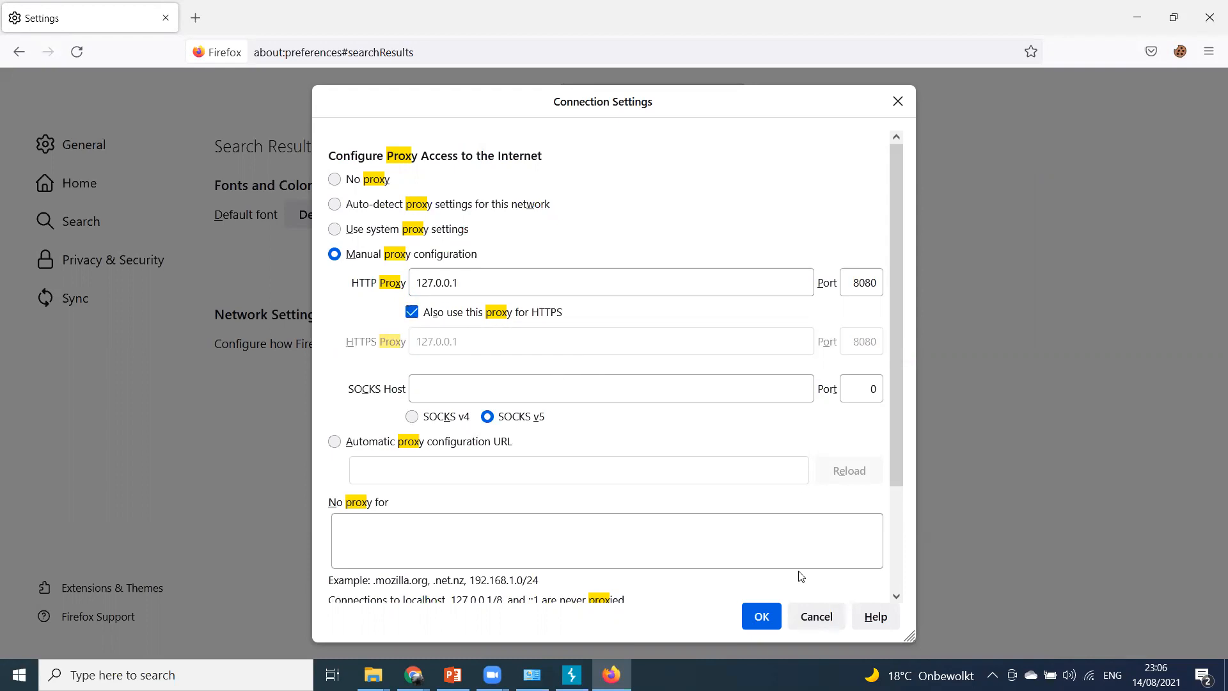
key(Return)
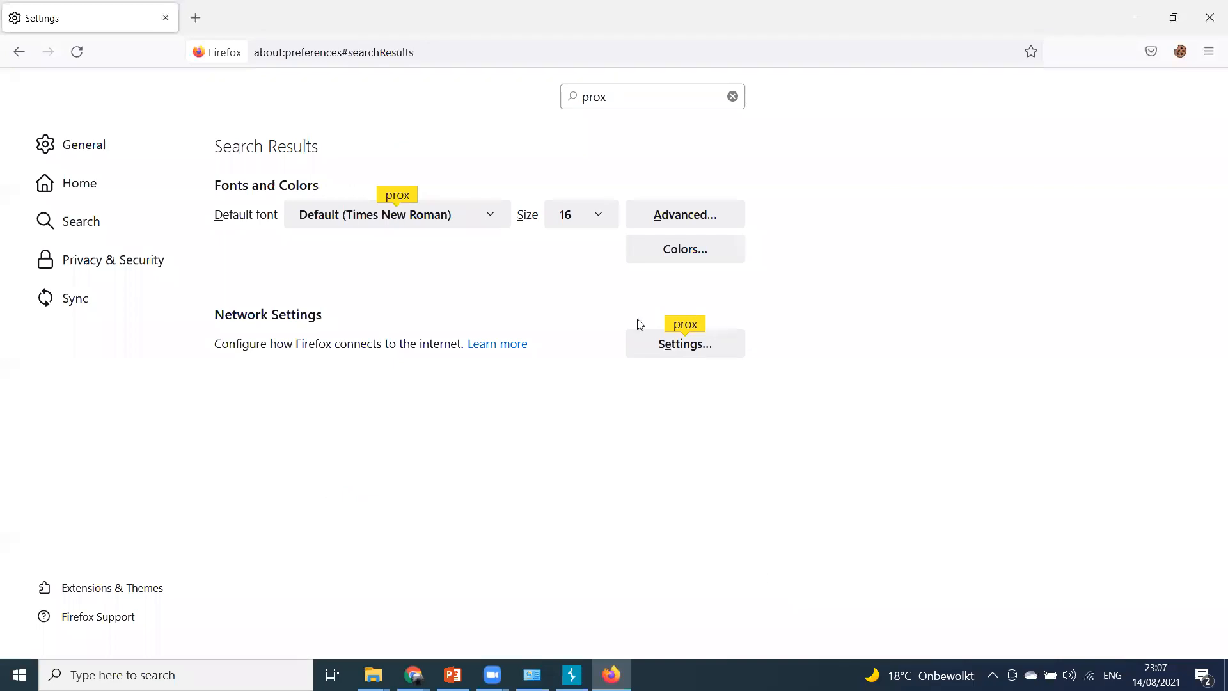
click(453, 675)
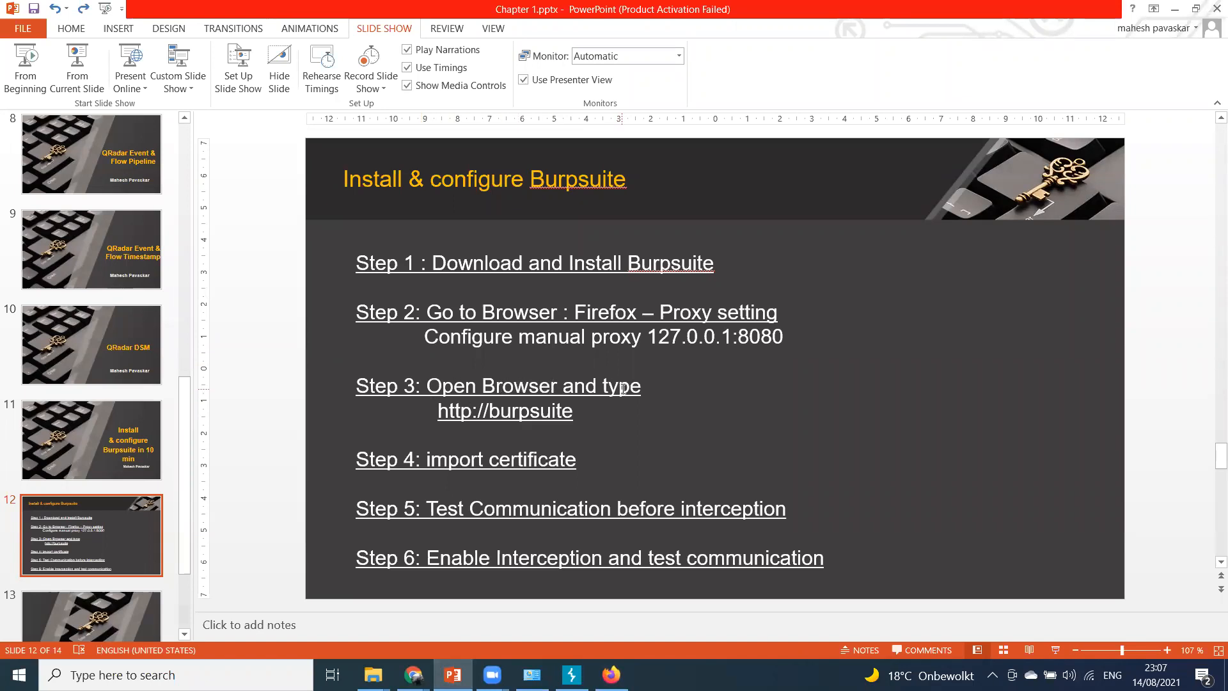
click(594, 415)
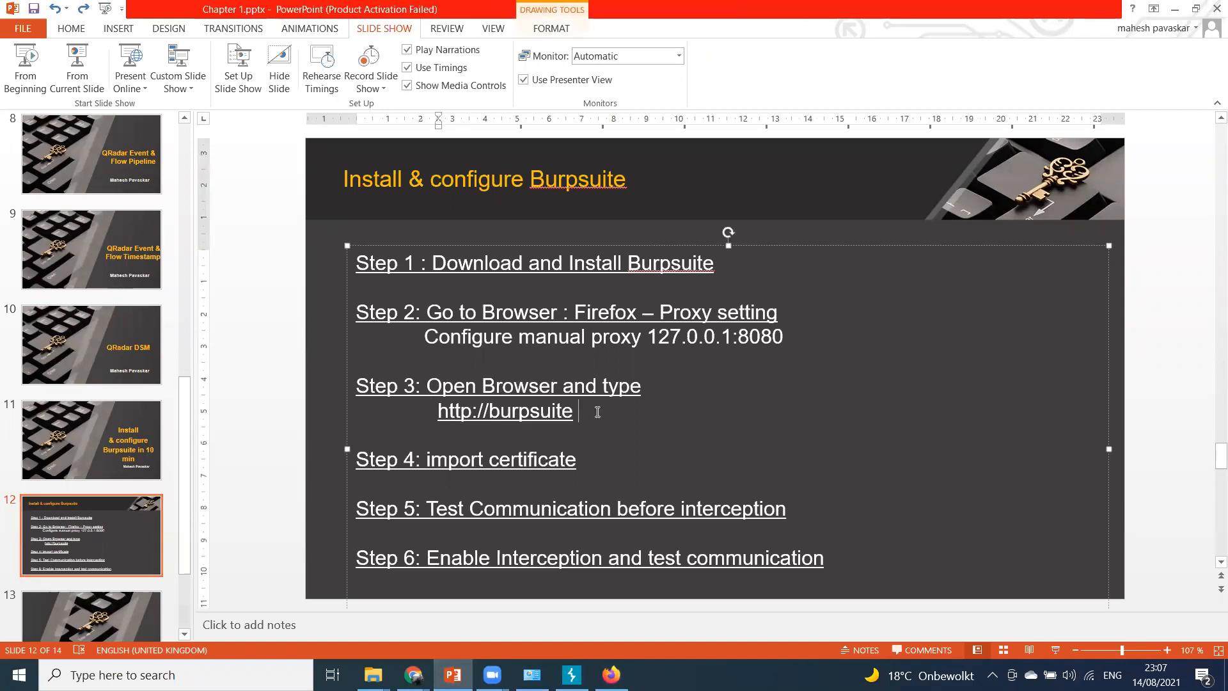
click(611, 675)
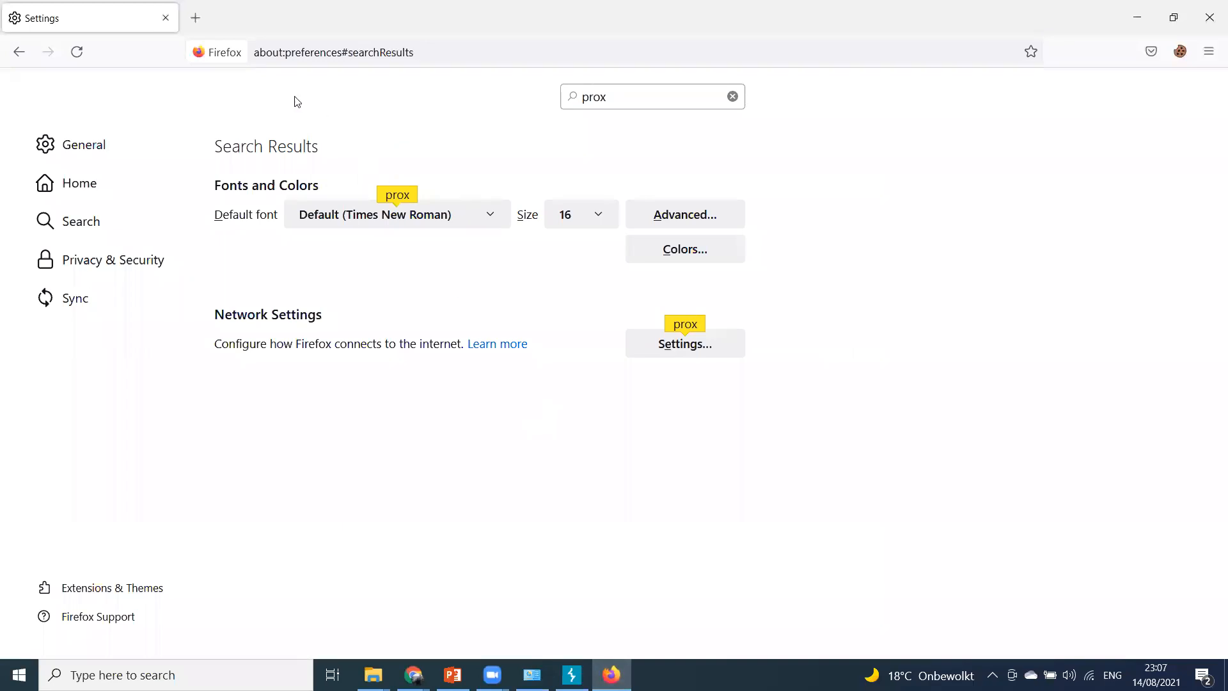
click(196, 17)
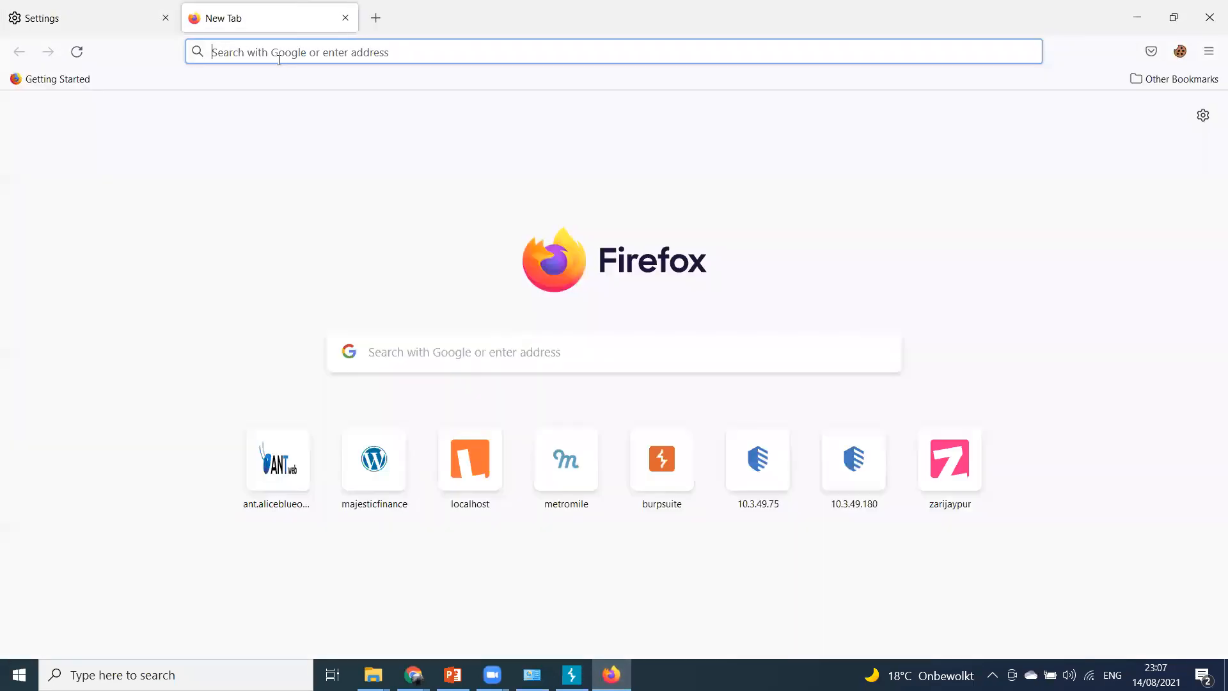
text(ht)
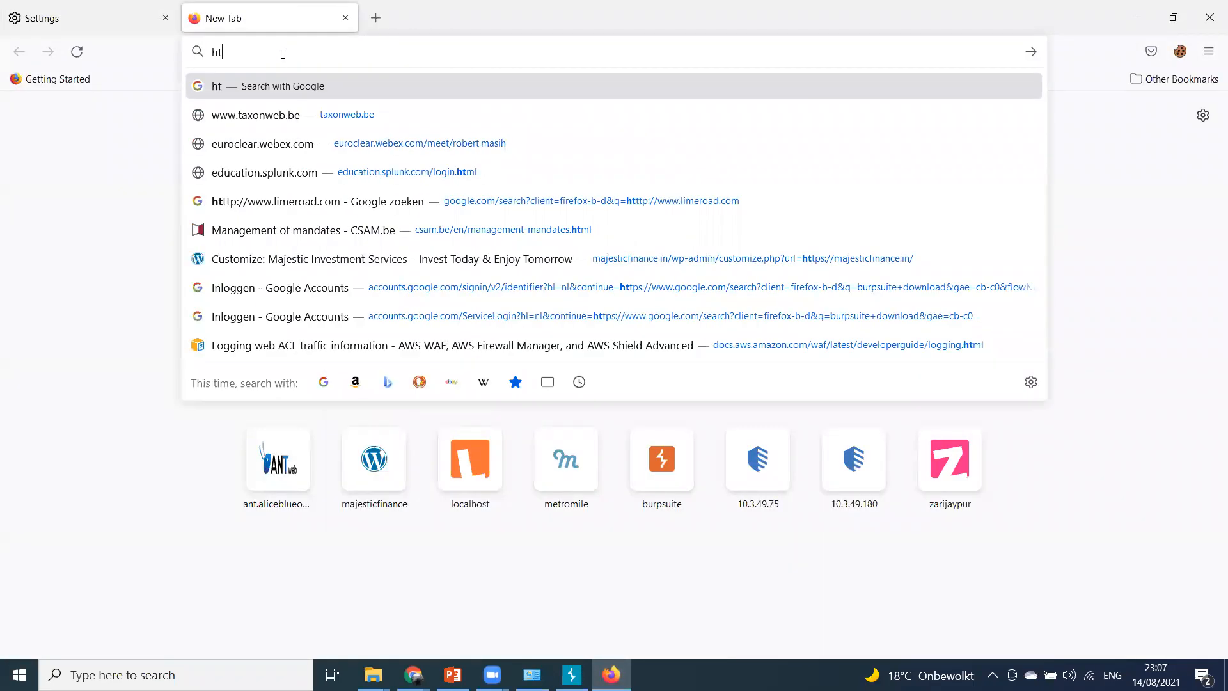
text(tp://bur)
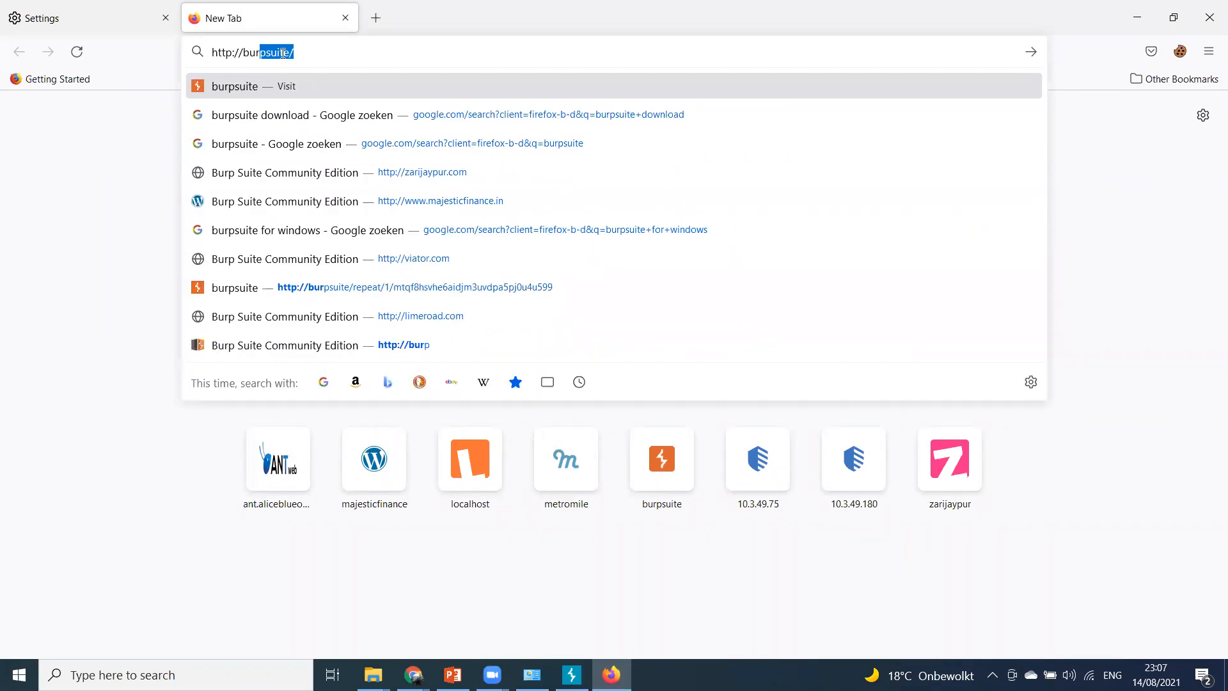
key(Return)
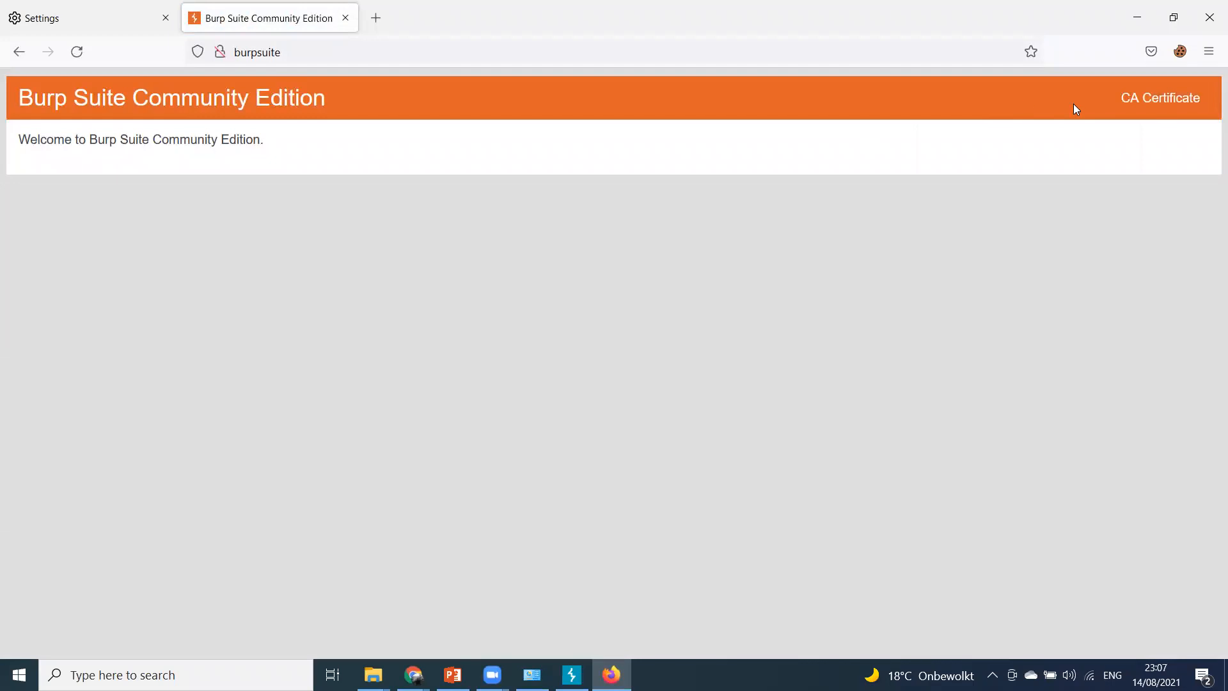
Download the CA certificate file cacert.der from the Burp Suite page, check the PowerPoint setup slide, and return to Firefox.
click(1151, 103)
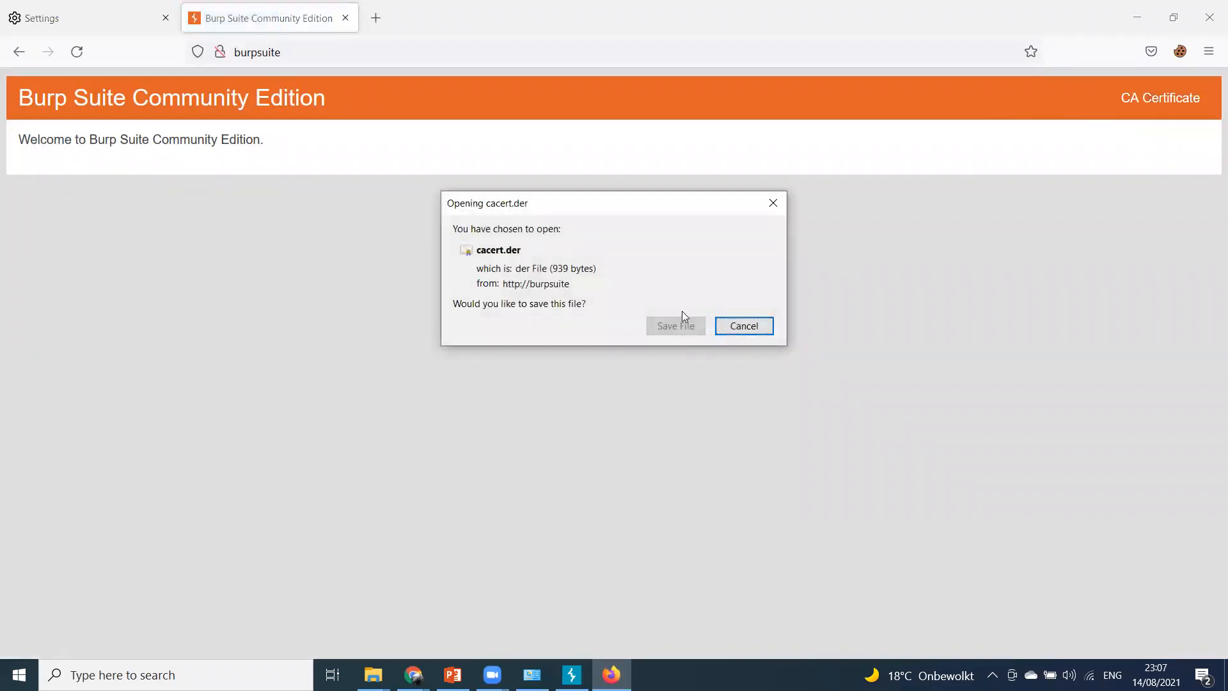
click(676, 326)
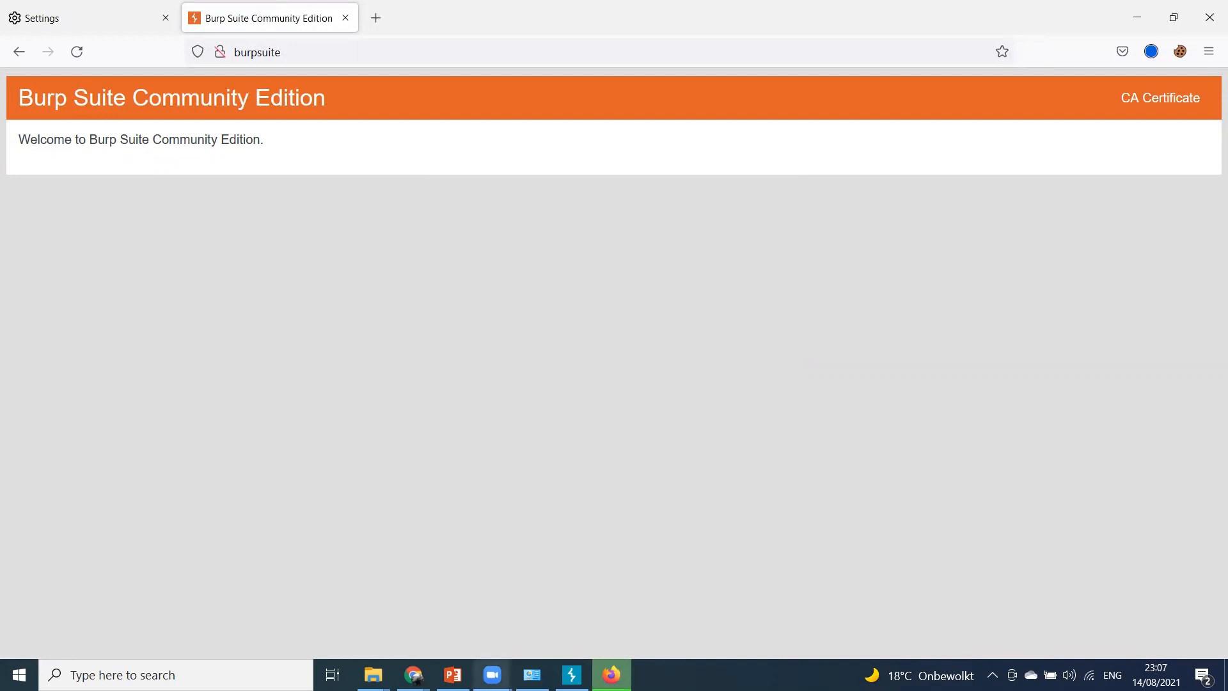
click(453, 675)
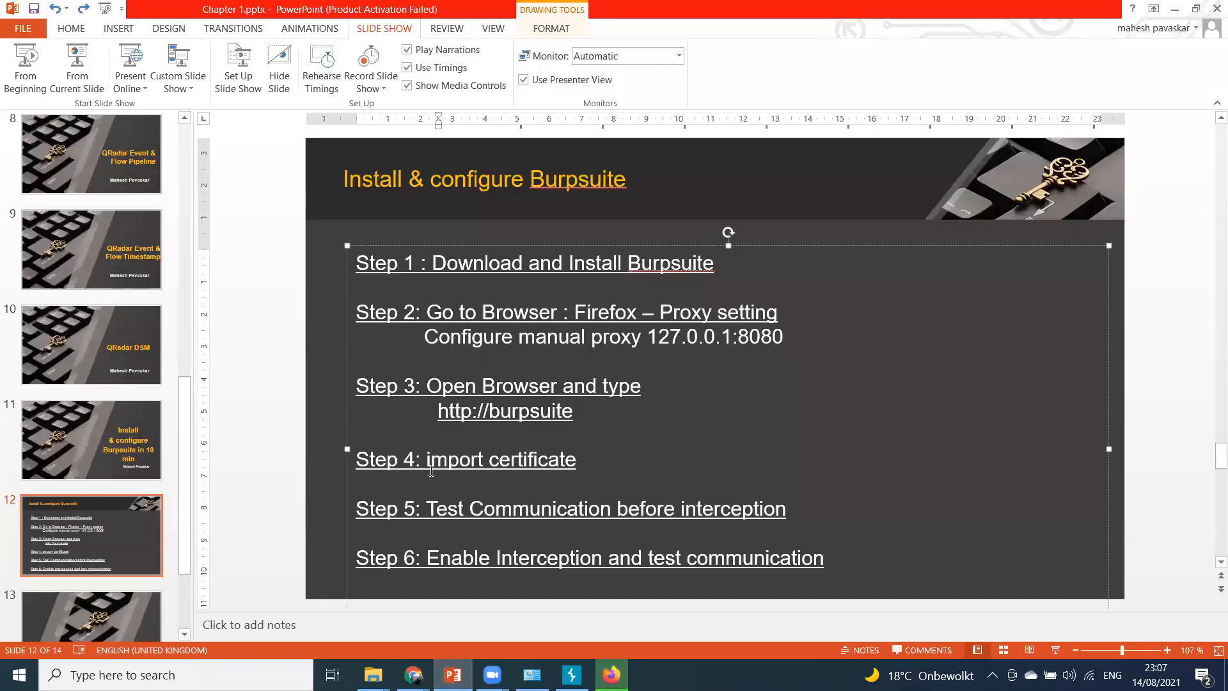
click(611, 675)
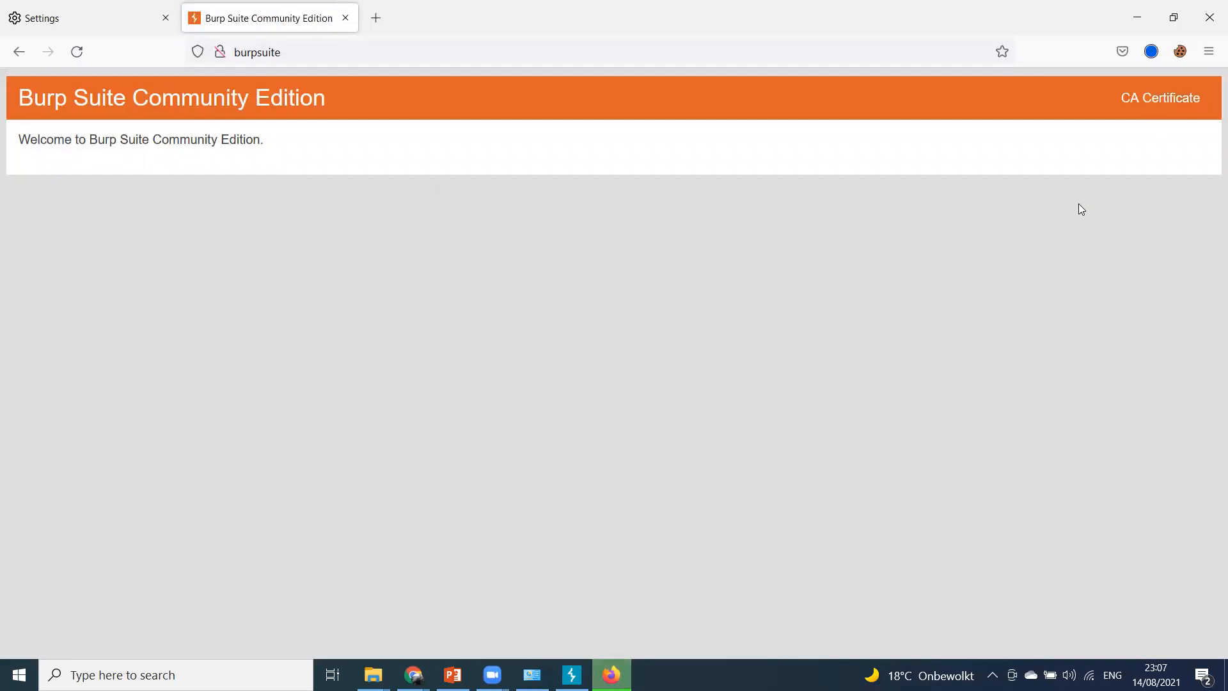
Find the certificate options by searching Firefox's settings for "cert" and open the Certificate Manager.
click(1209, 51)
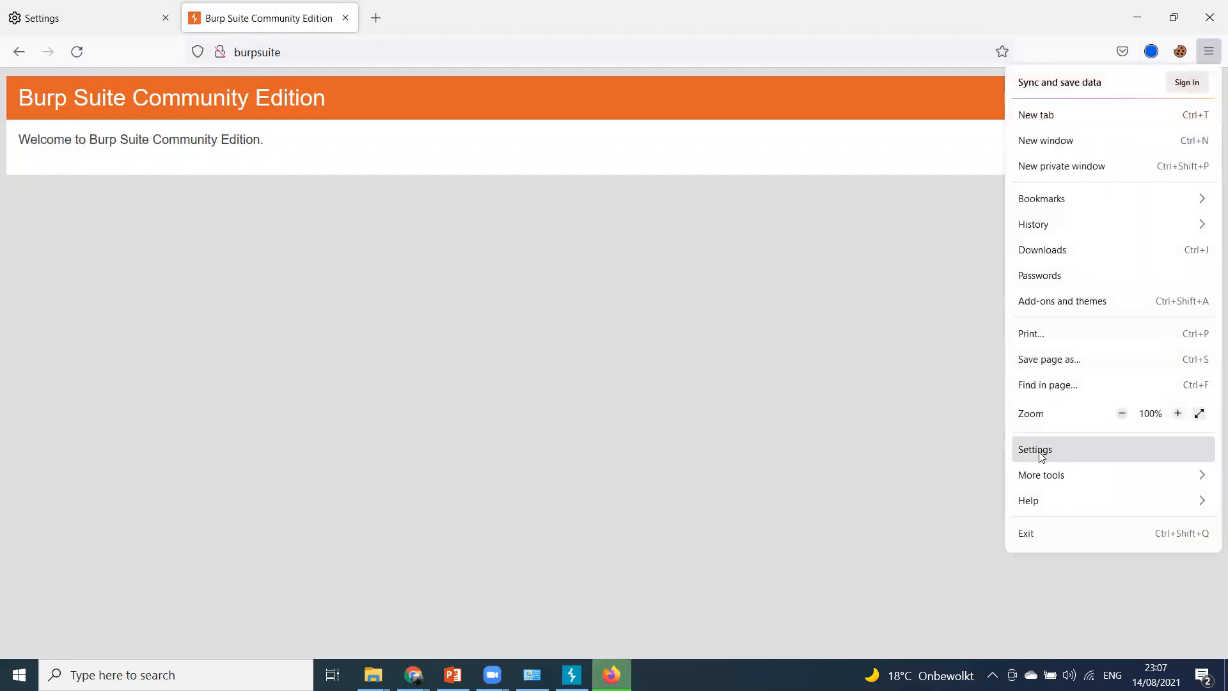
click(1099, 449)
text(cert)
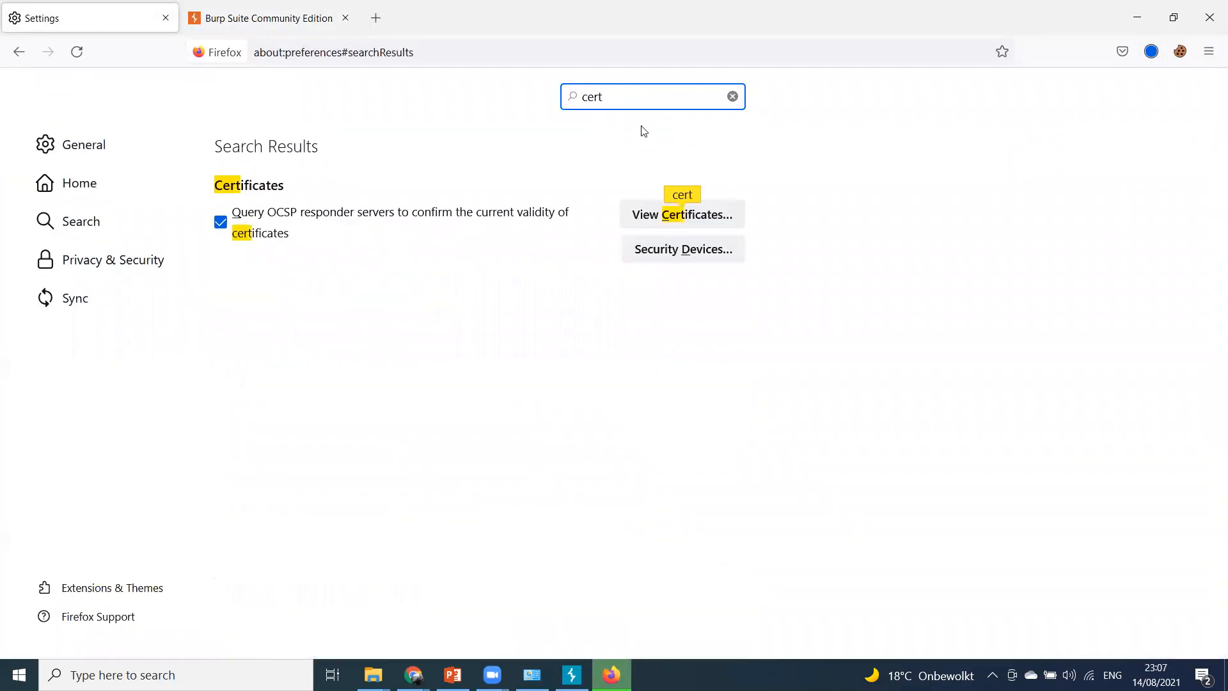
click(672, 214)
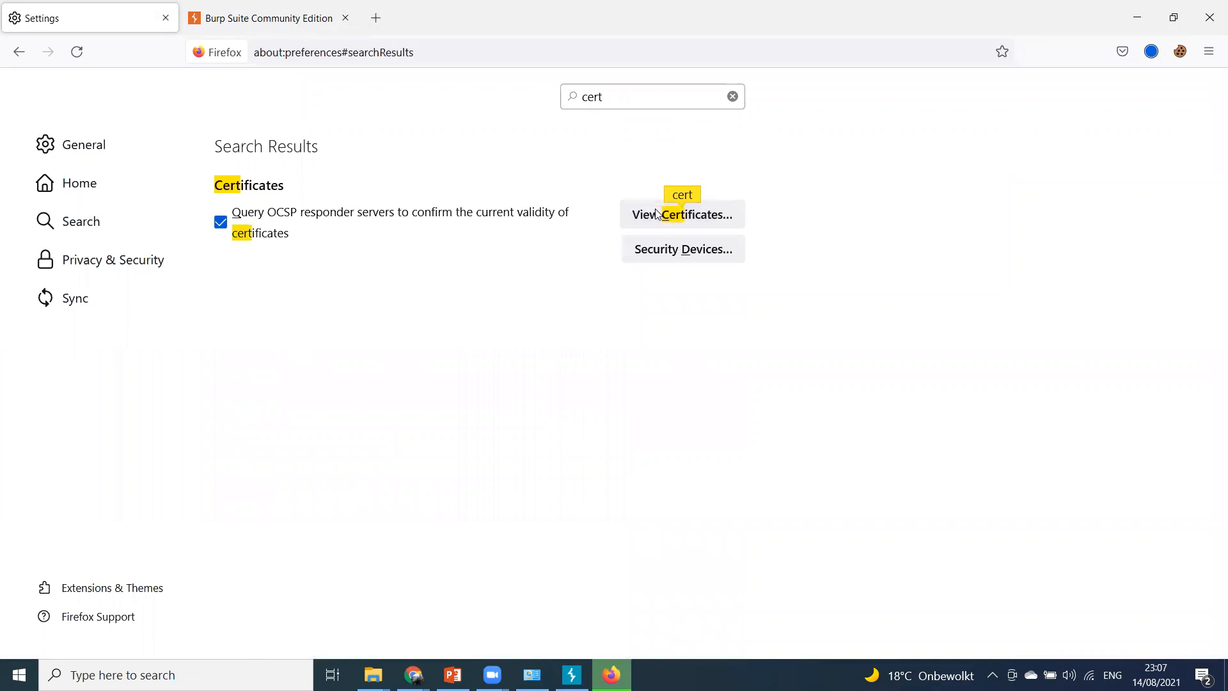
Try to import cacert.der from Downloads as a certificate authority, dismiss the alert, and close the Certificate Manager.
click(576, 486)
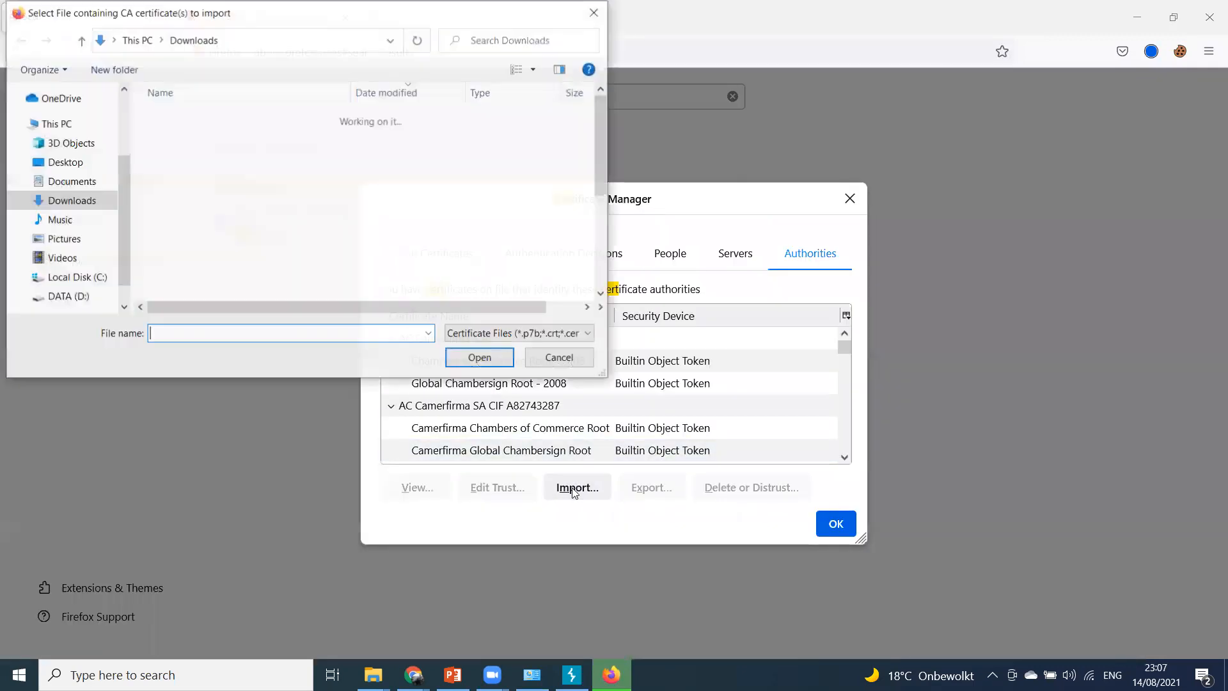
click(197, 139)
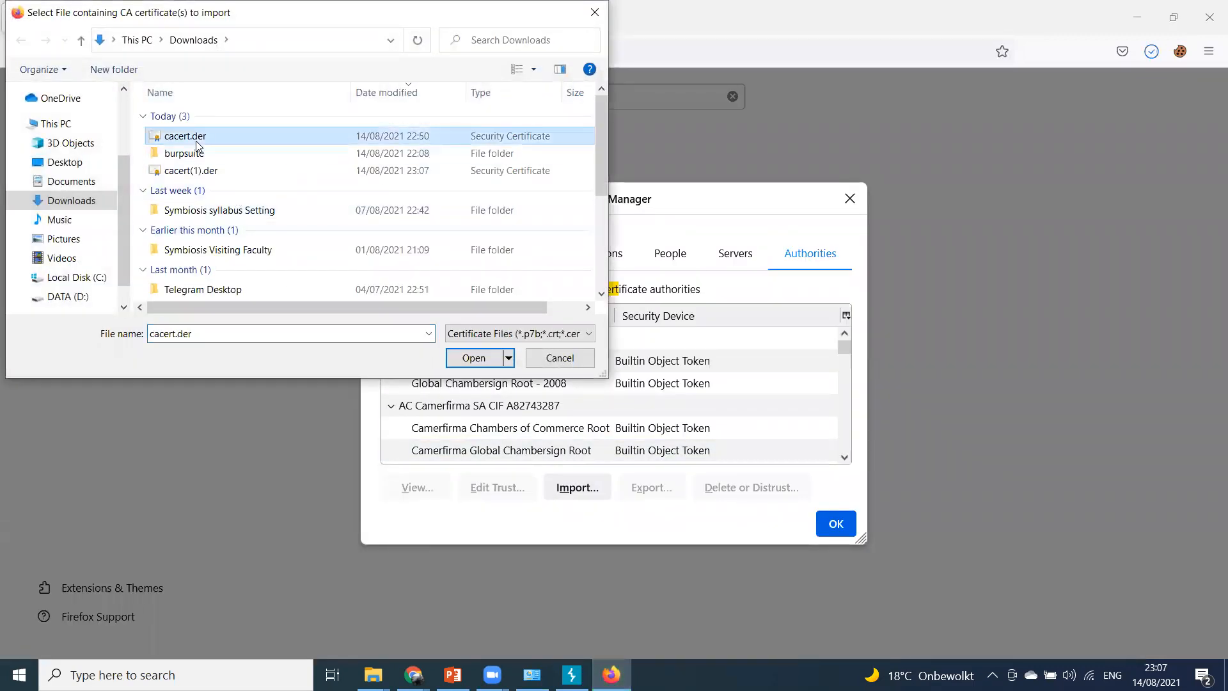
click(474, 358)
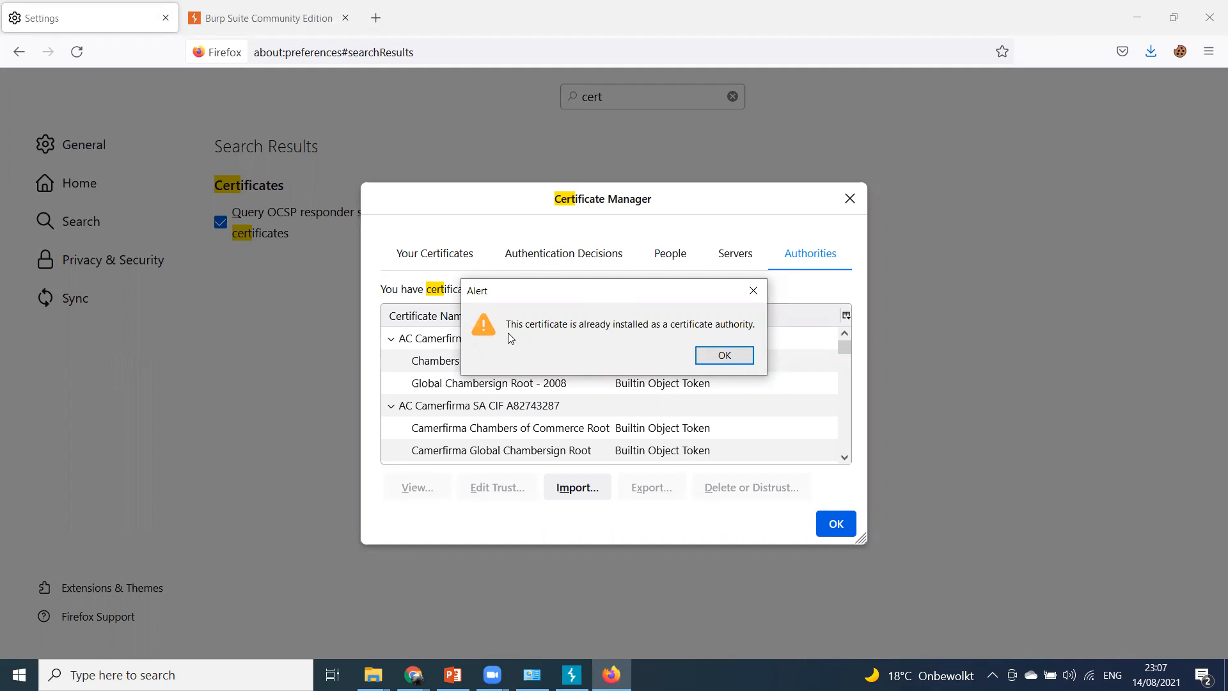
click(718, 356)
click(843, 527)
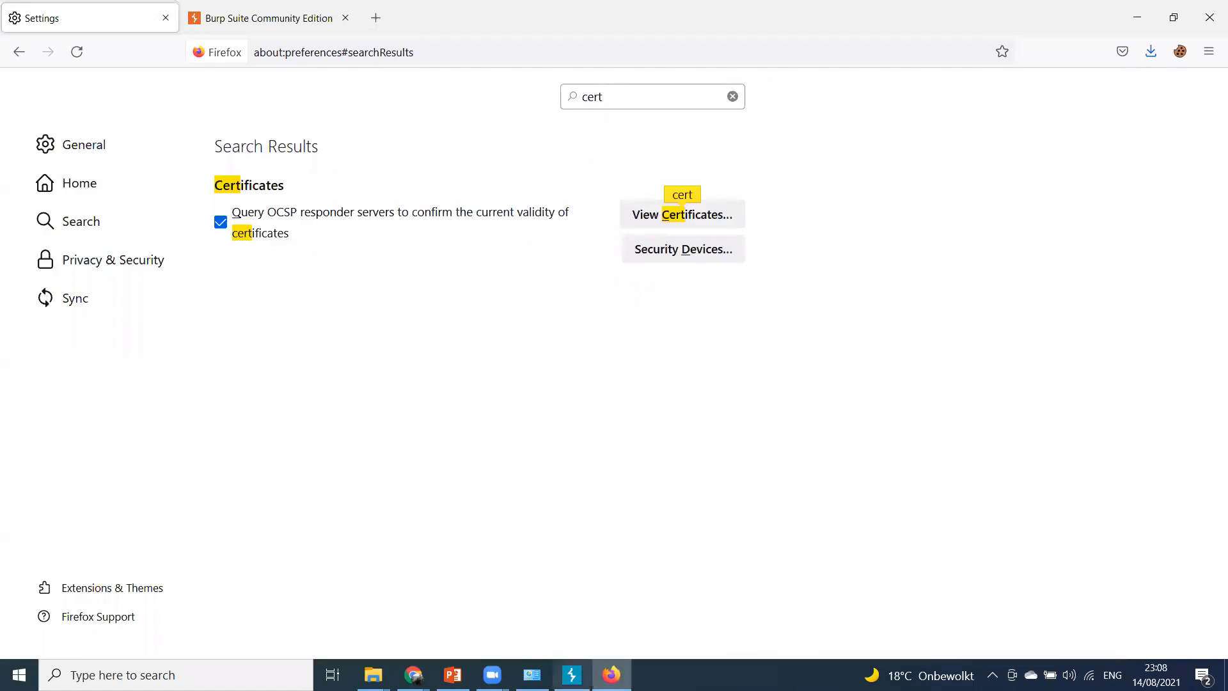
Check the communication test step on the PowerPoint slide, then replace Firefox's Settings tab with a new blank tab.
click(453, 675)
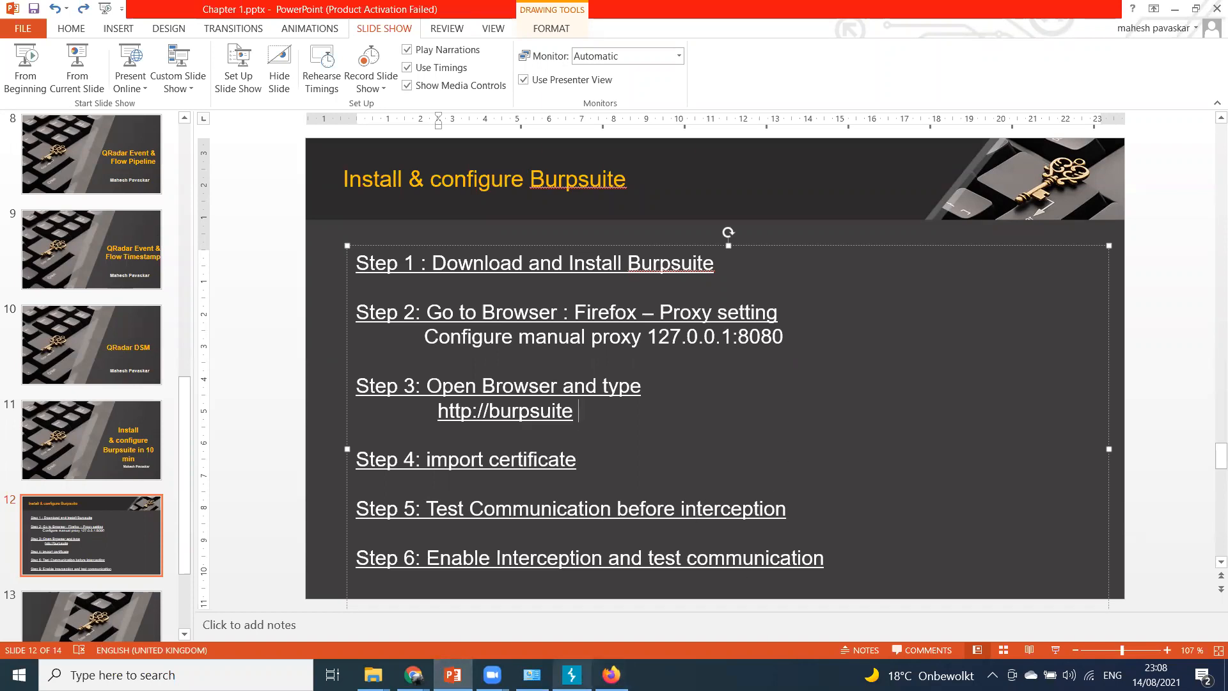
click(611, 675)
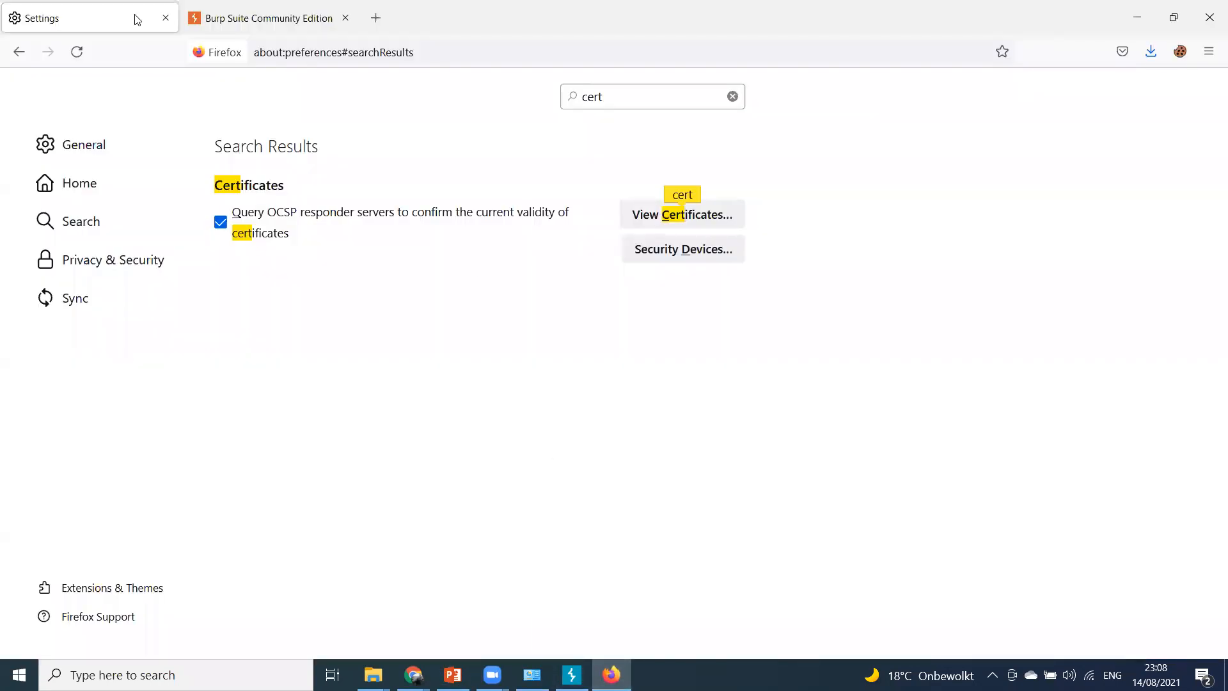
click(165, 18)
click(196, 19)
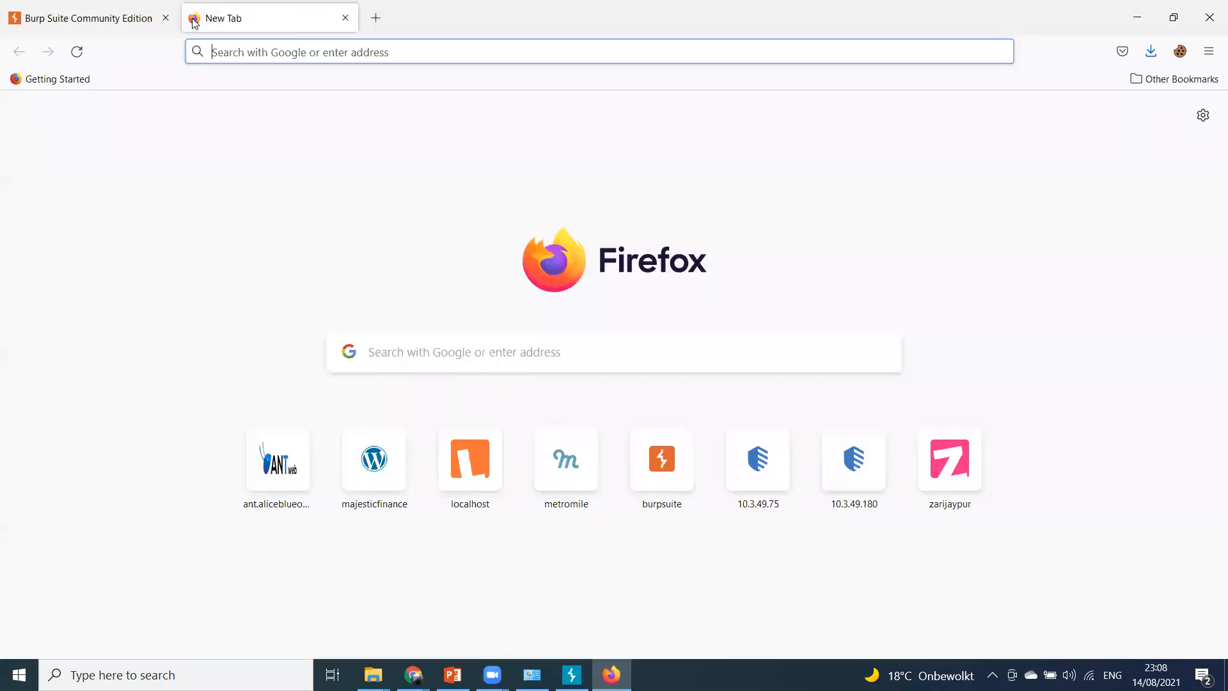
Switch to Burp Suite, turn proxy interception off, and snap its window to the right half of the screen.
click(572, 674)
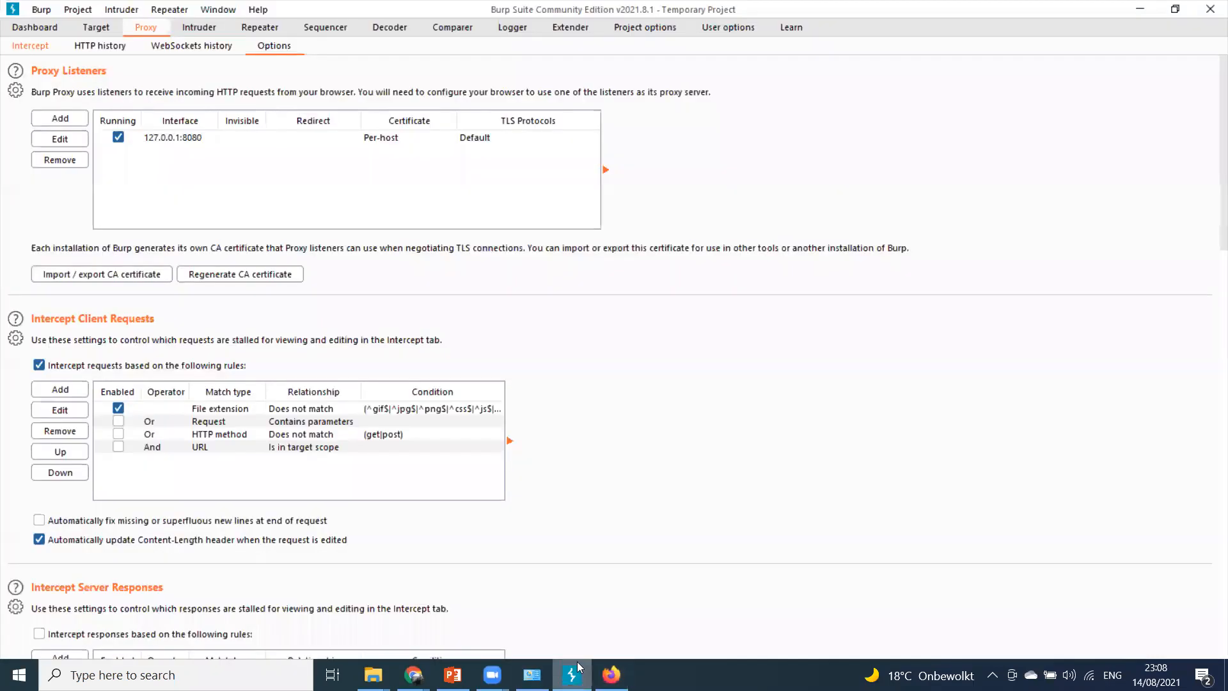
click(33, 45)
click(232, 95)
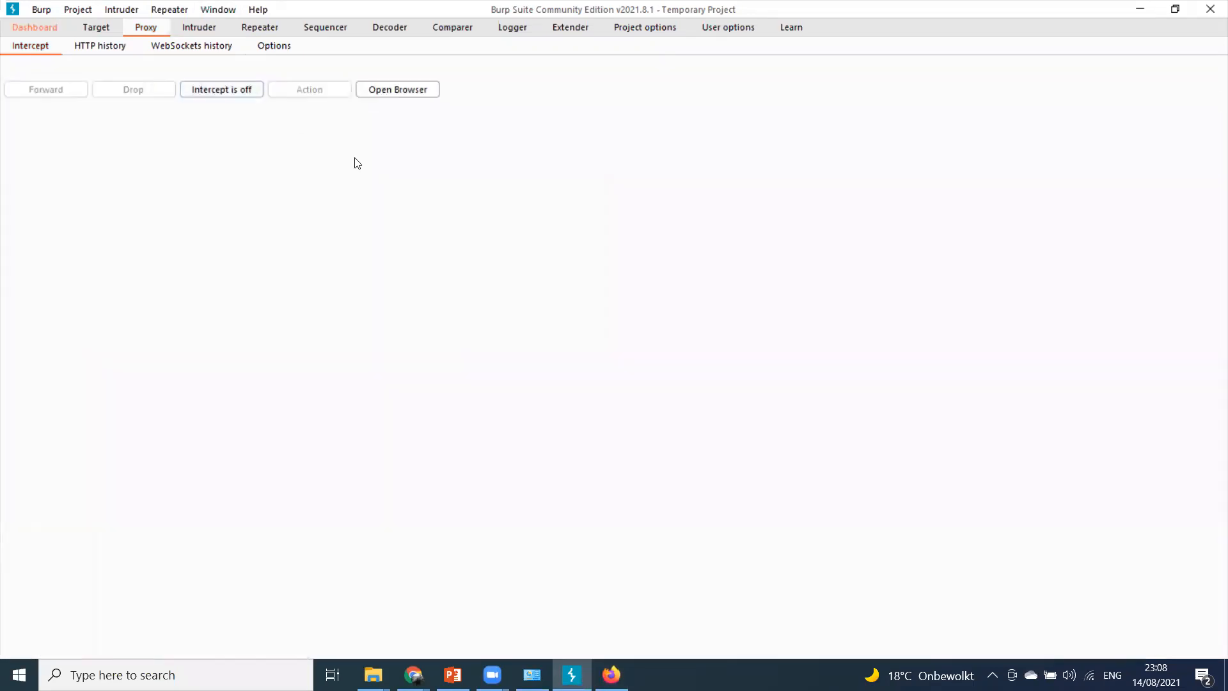
key(super+Right)
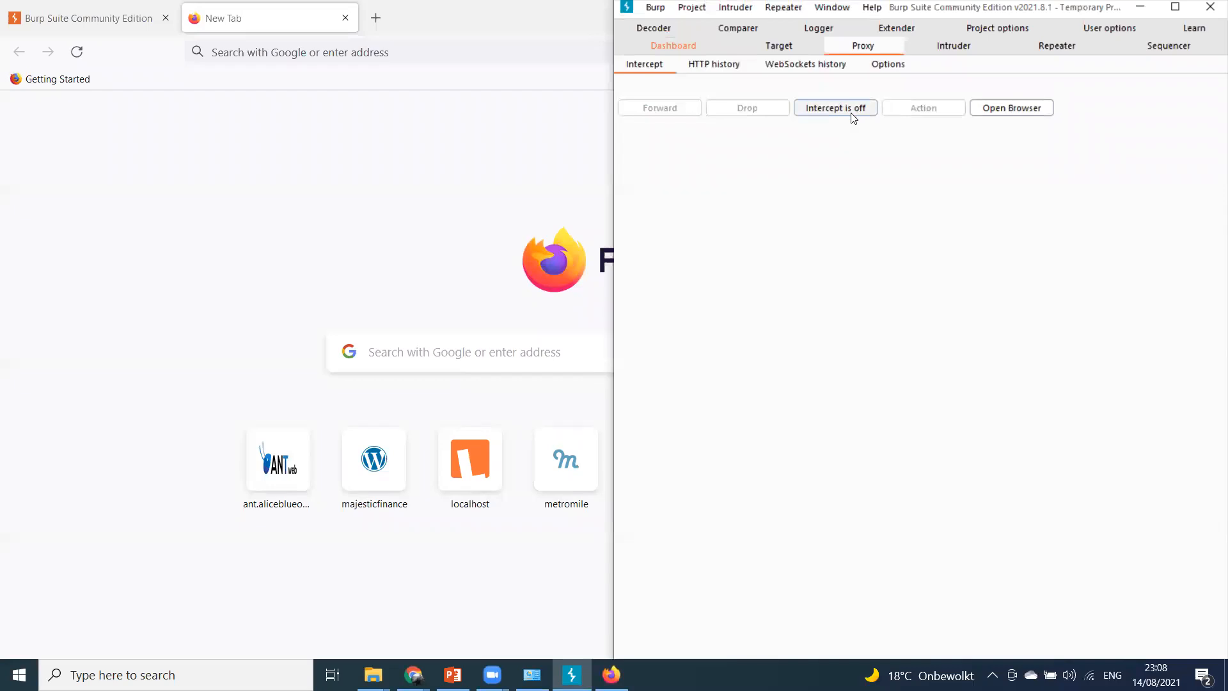
Test communication without interception by loading google.com in Firefox's new tab, then close that tab.
click(285, 55)
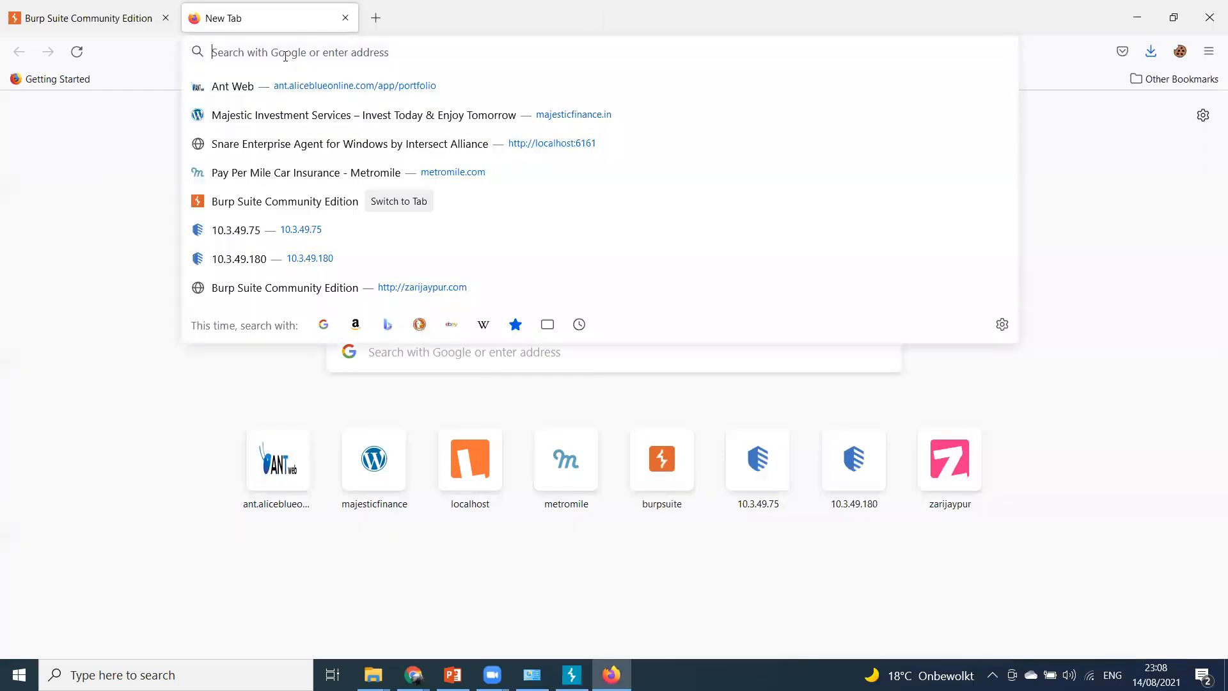
text(google.com)
key(Return)
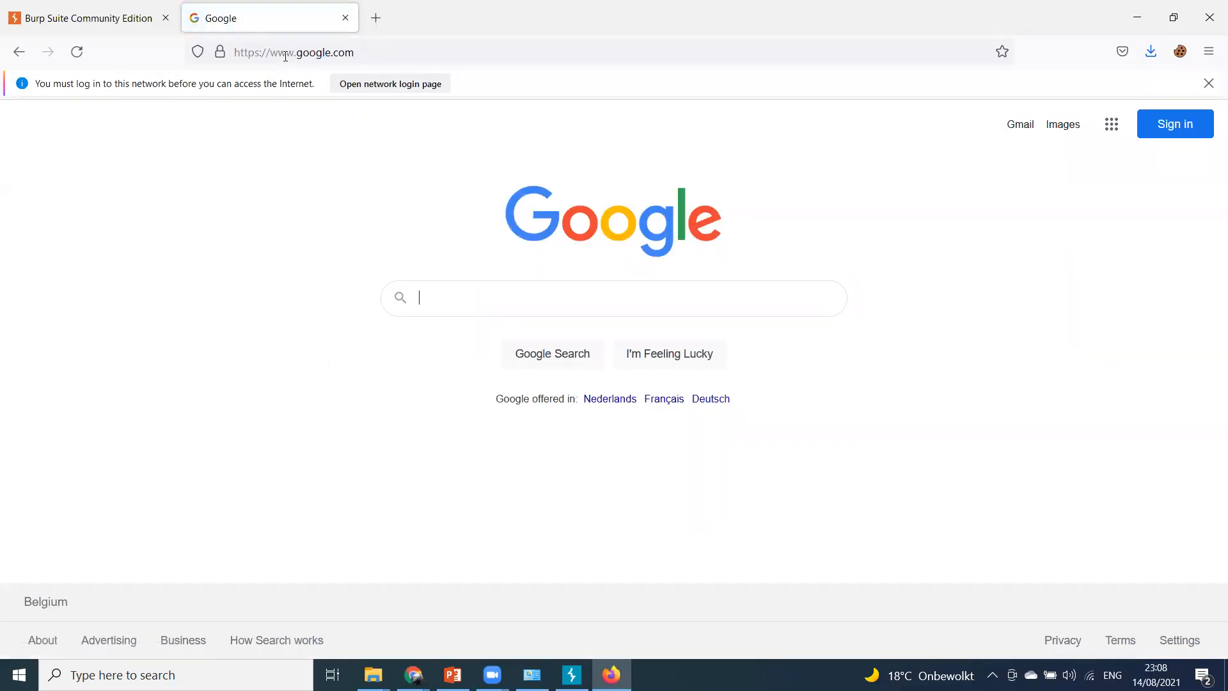
click(346, 17)
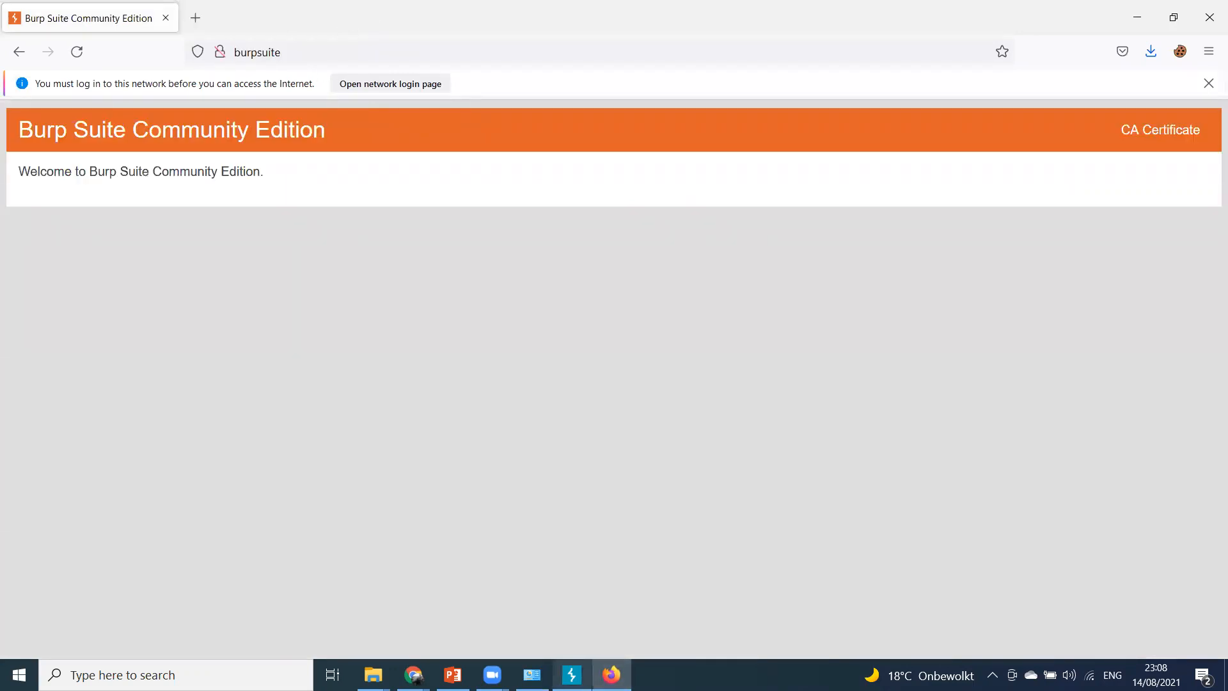
Turn proxy interception on in Burp Suite, check the interception step on the PowerPoint slide, and put the slide window away.
click(572, 675)
click(829, 113)
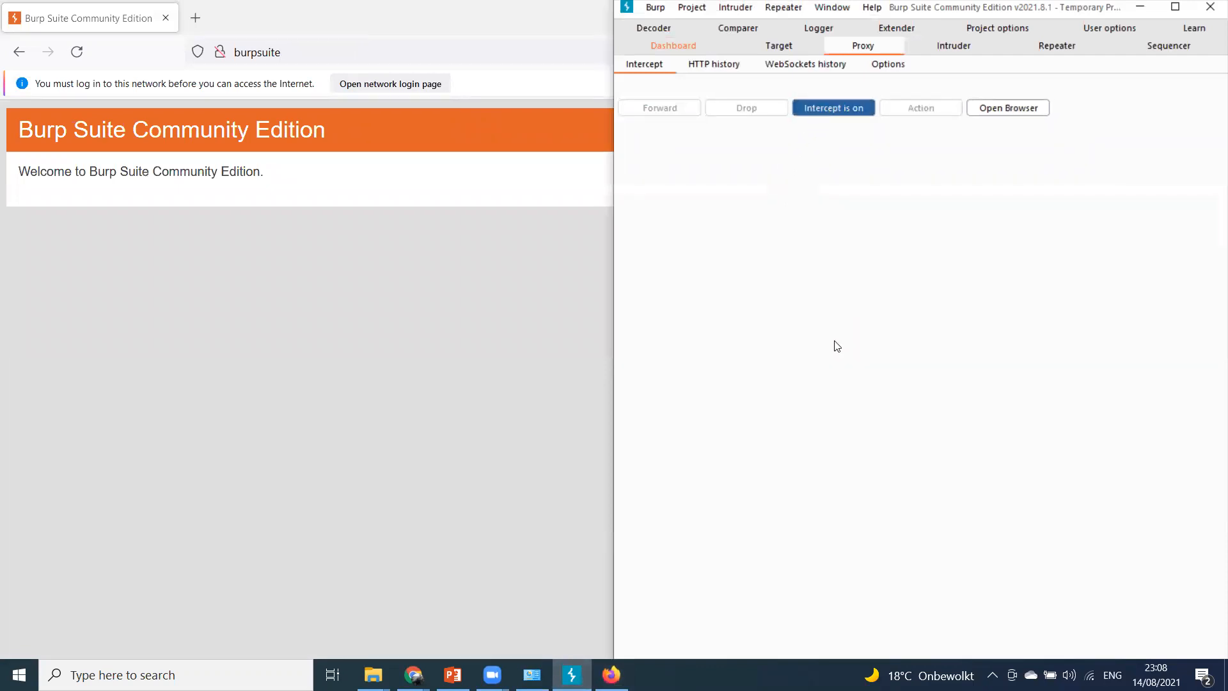
click(453, 675)
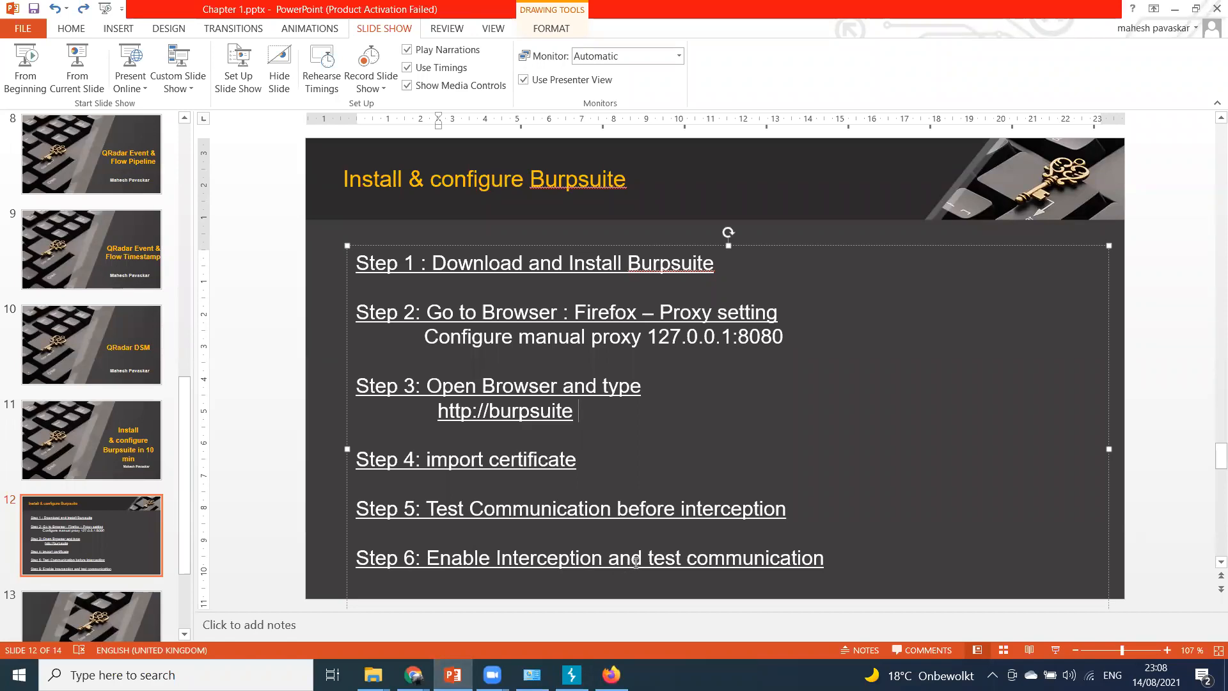
click(1176, 9)
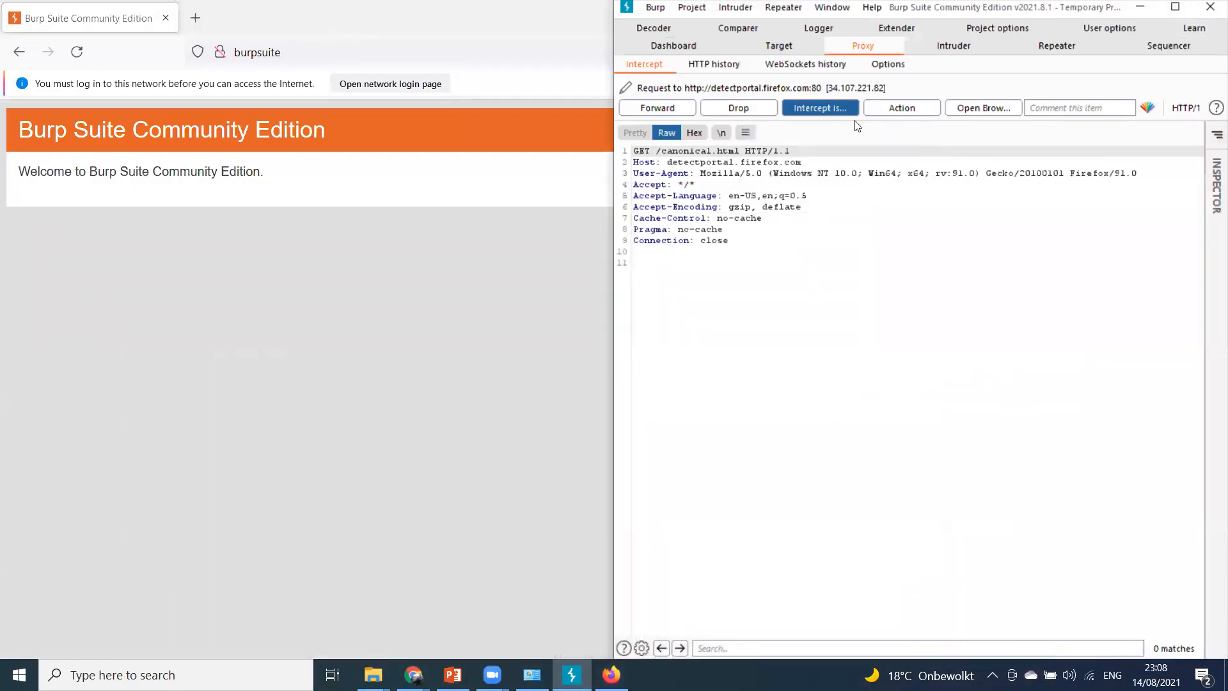
click(259, 55)
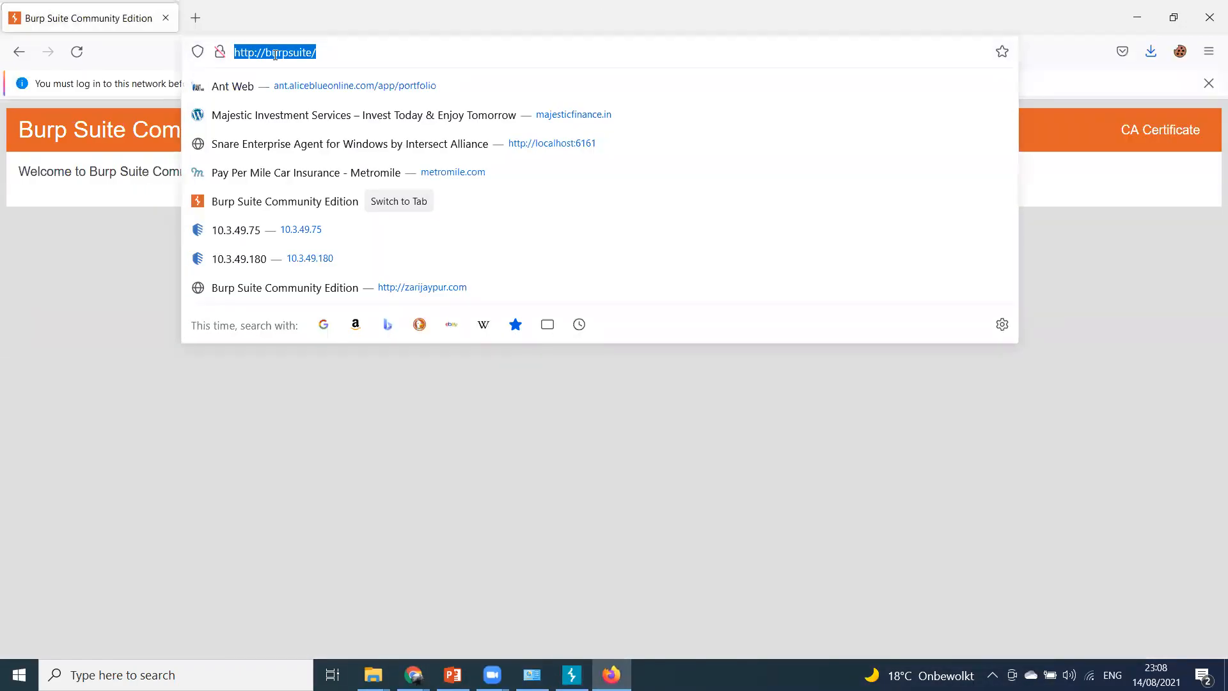
text(www.google.com/)
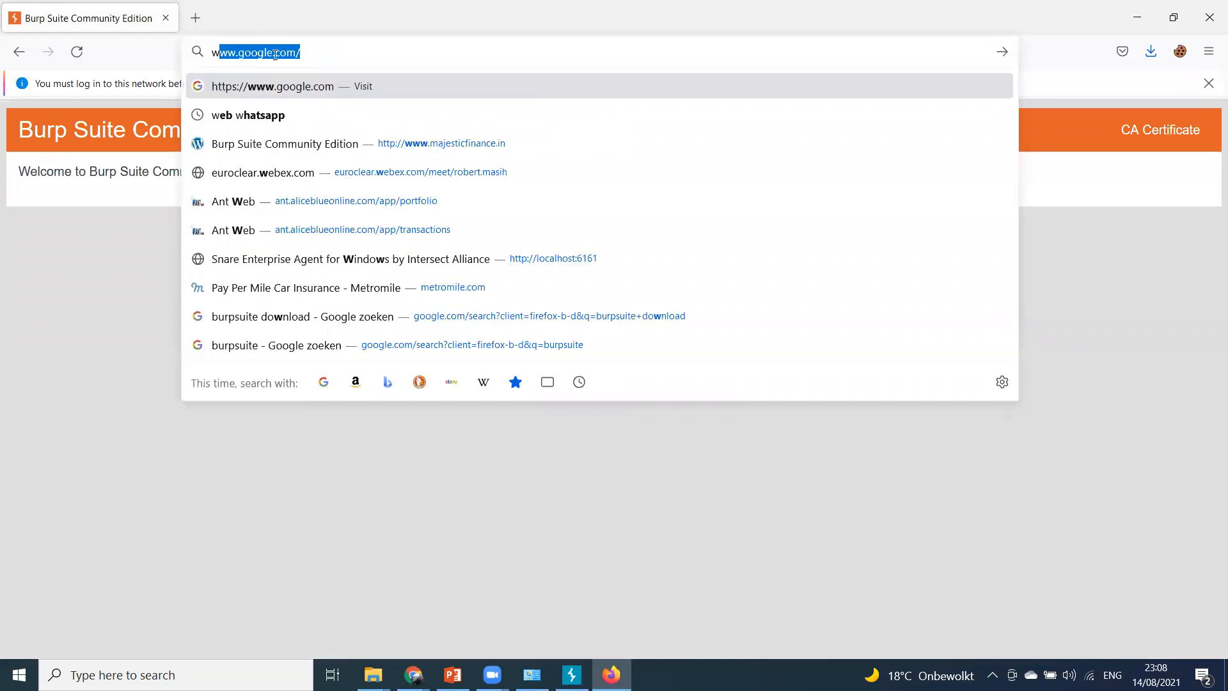
key(Return)
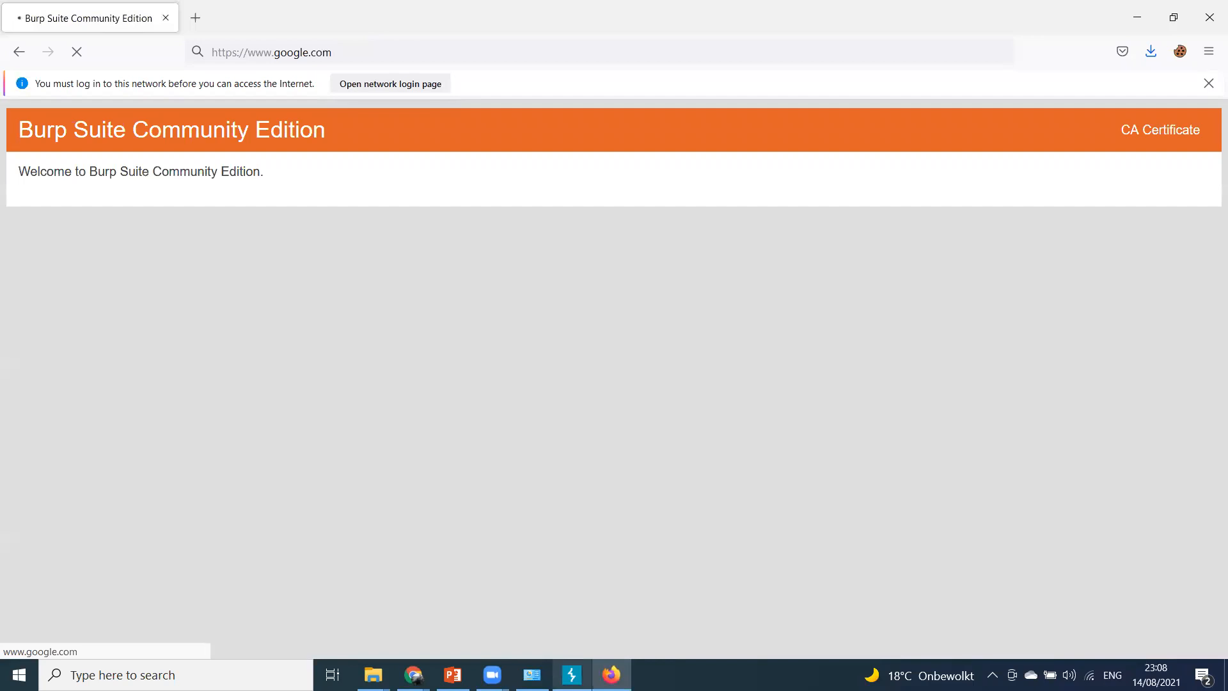
click(573, 675)
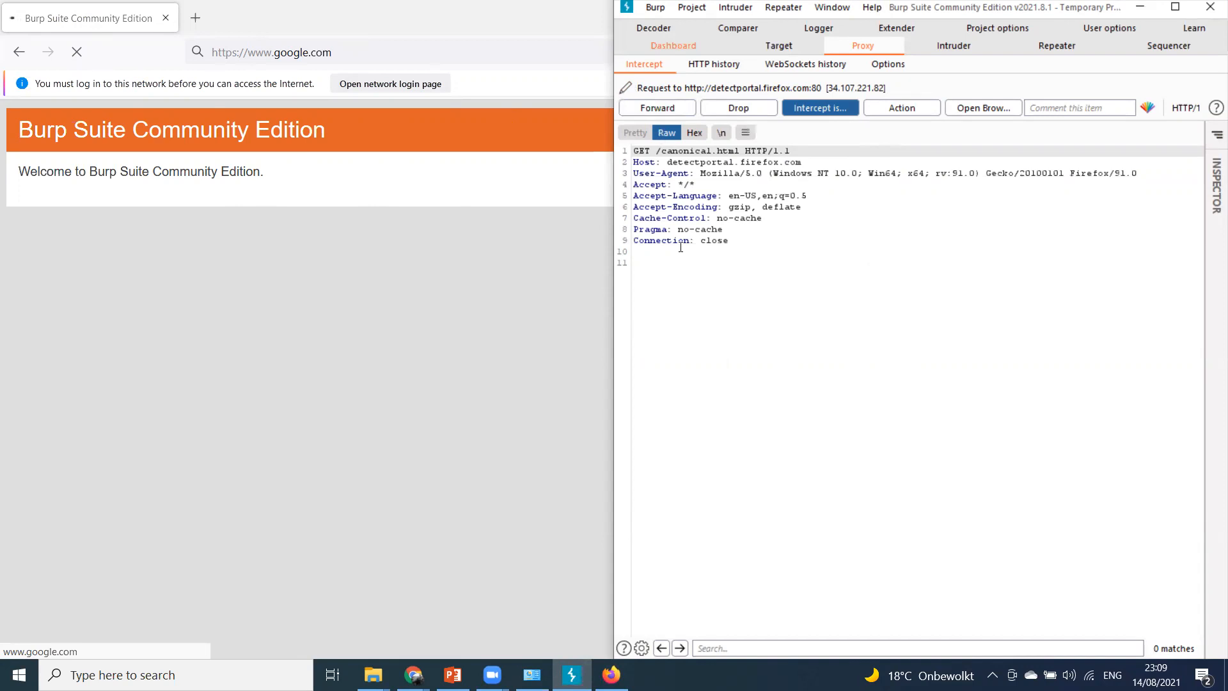
click(654, 108)
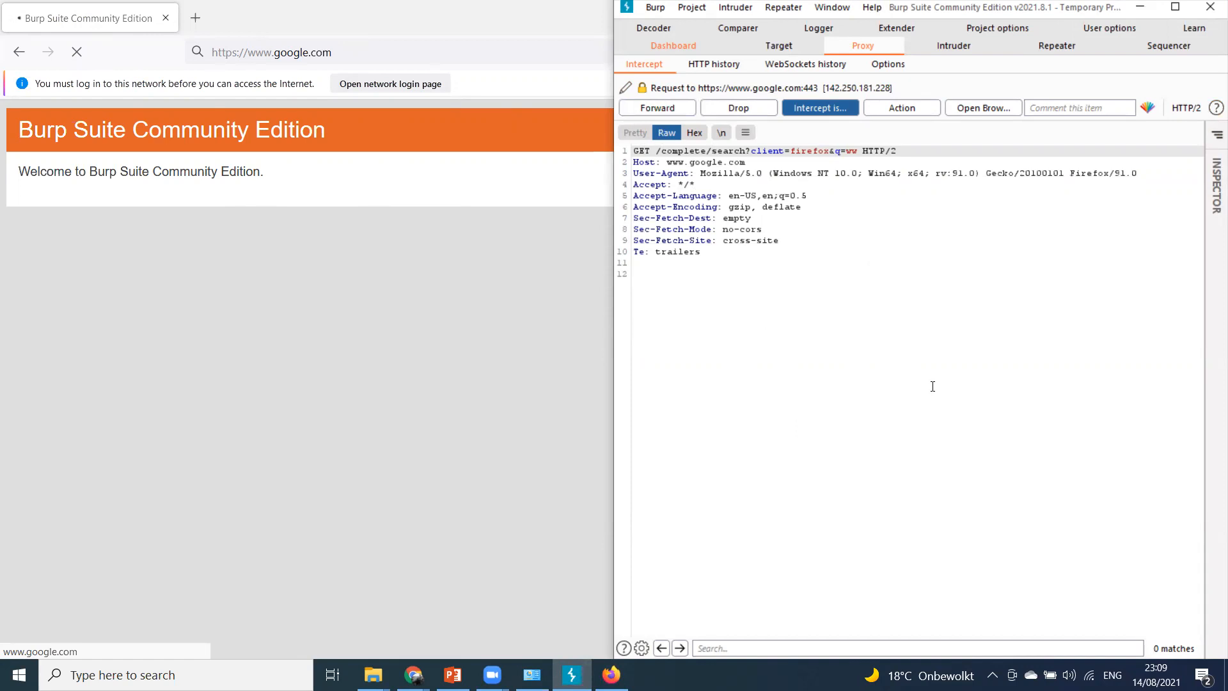
click(670, 114)
click(672, 112)
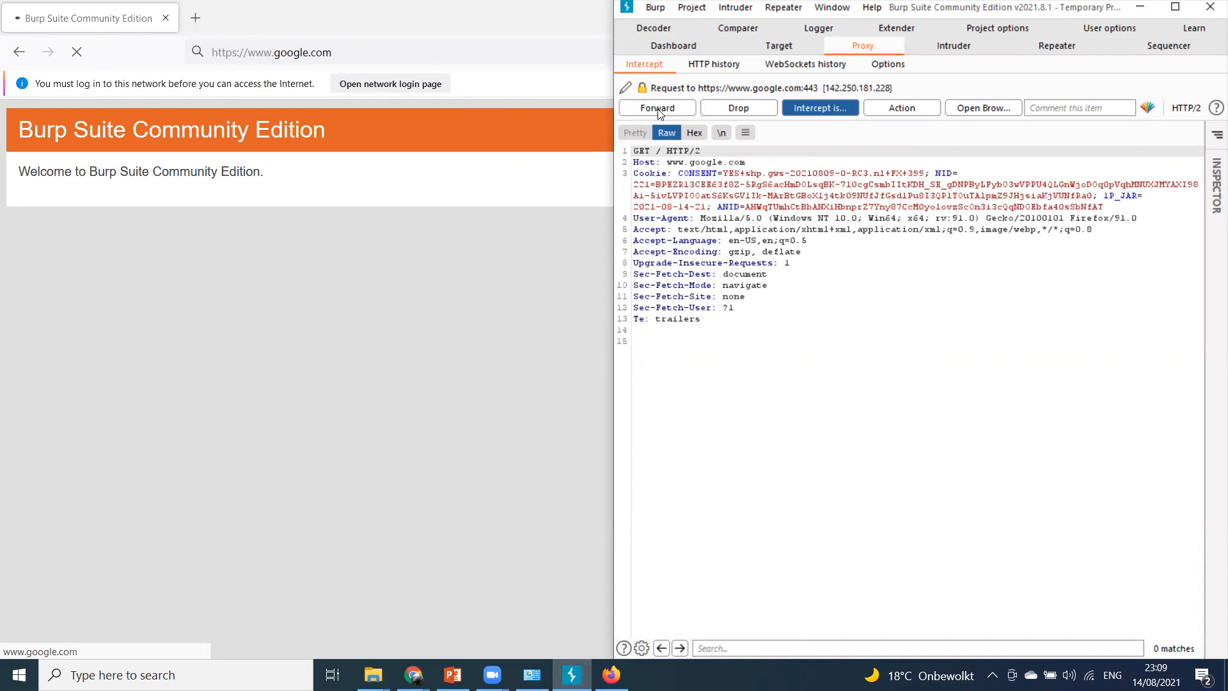
click(657, 108)
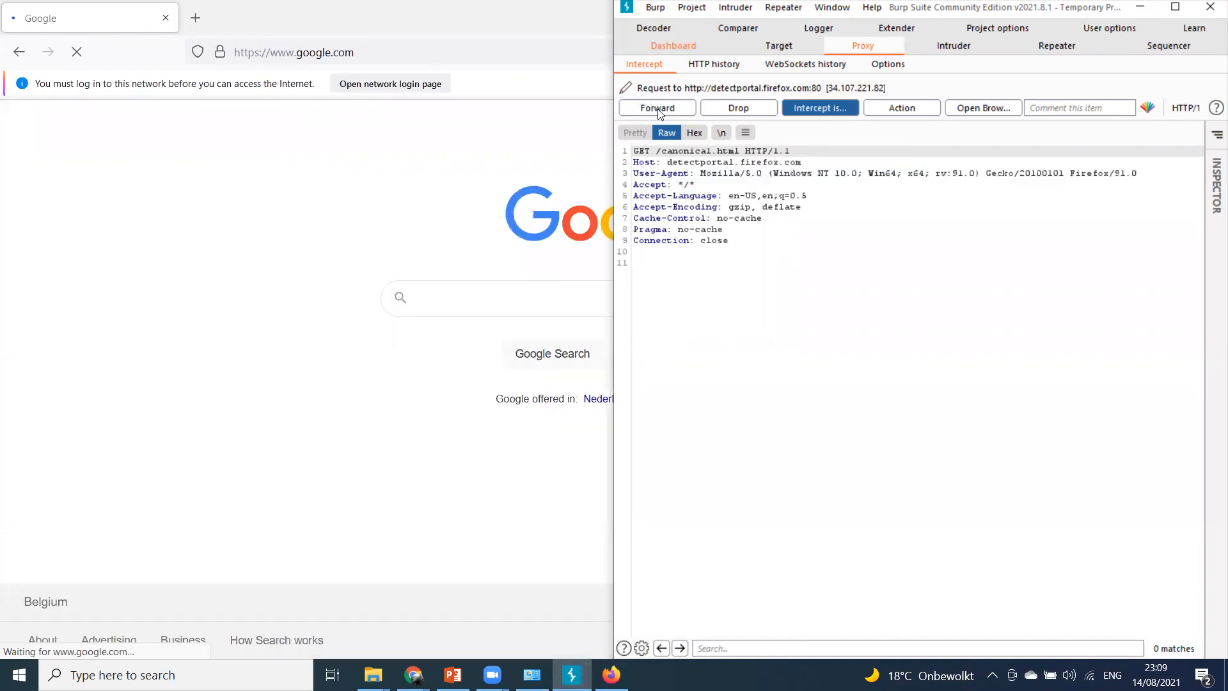
Check the Google page in Firefox, then return to Burp Suite and turn proxy interception off.
click(314, 264)
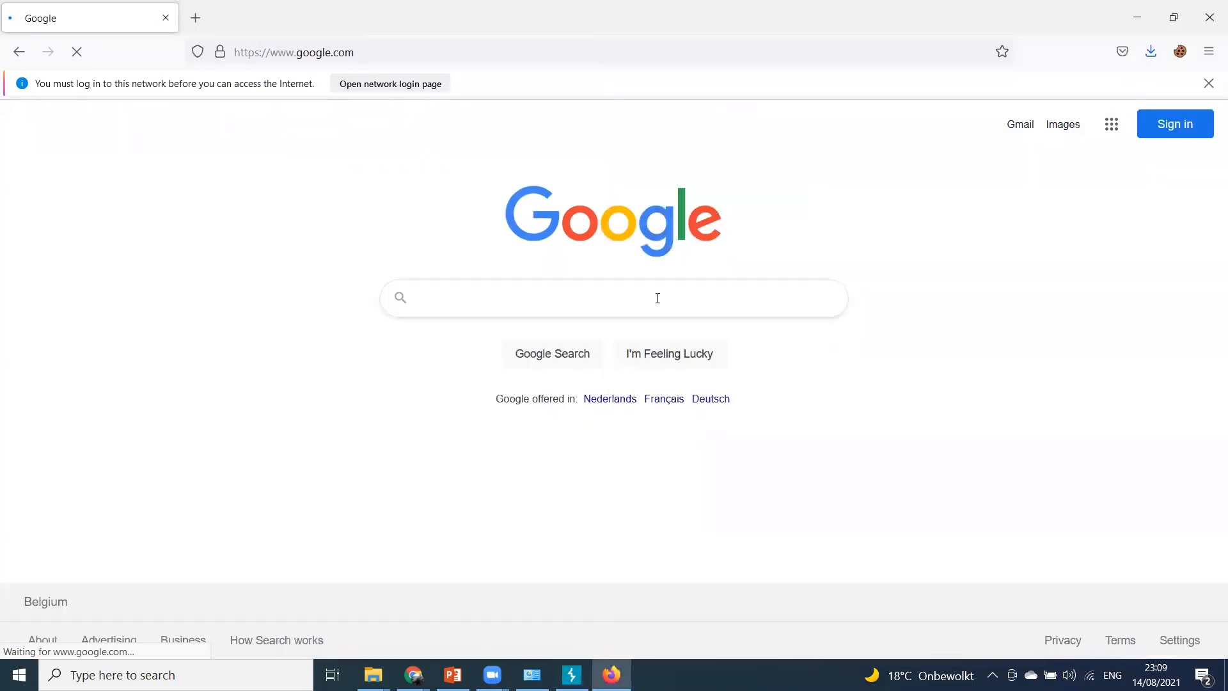
click(572, 675)
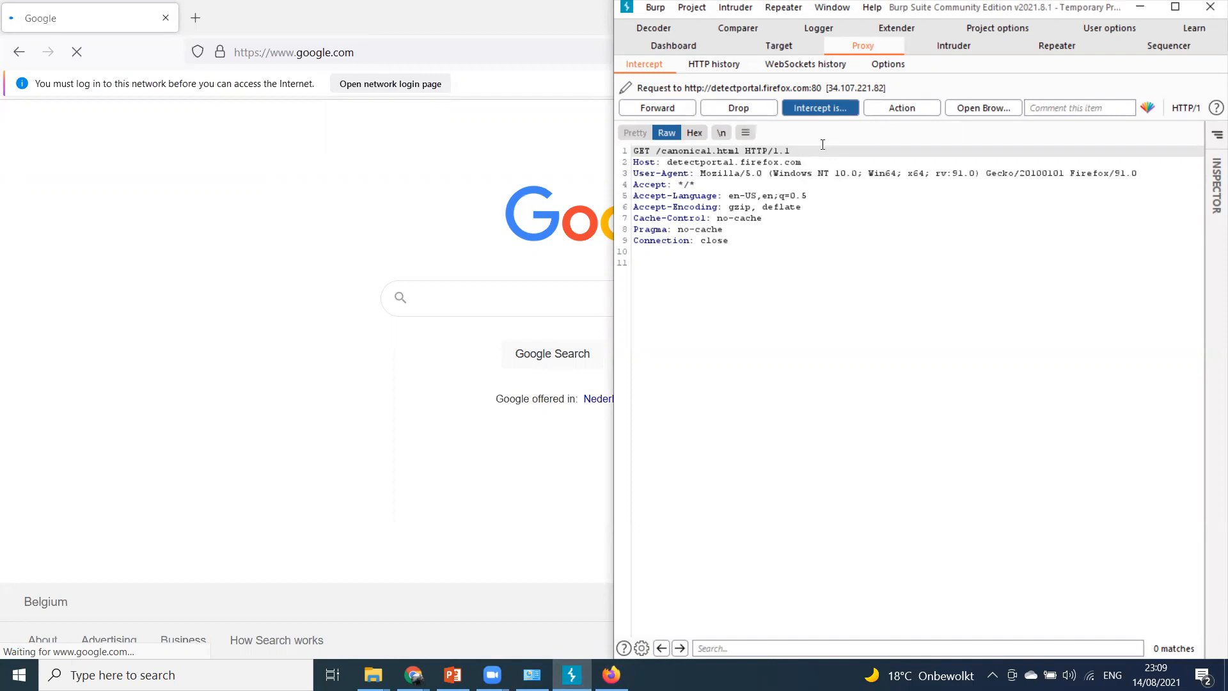
click(822, 107)
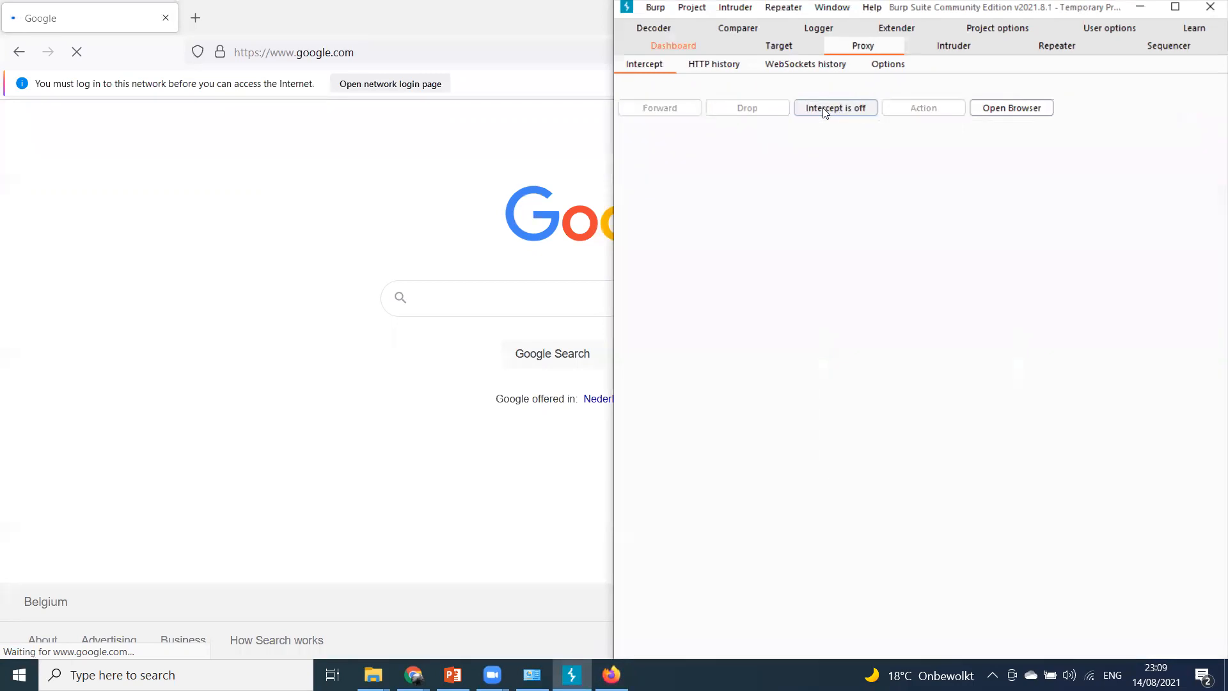